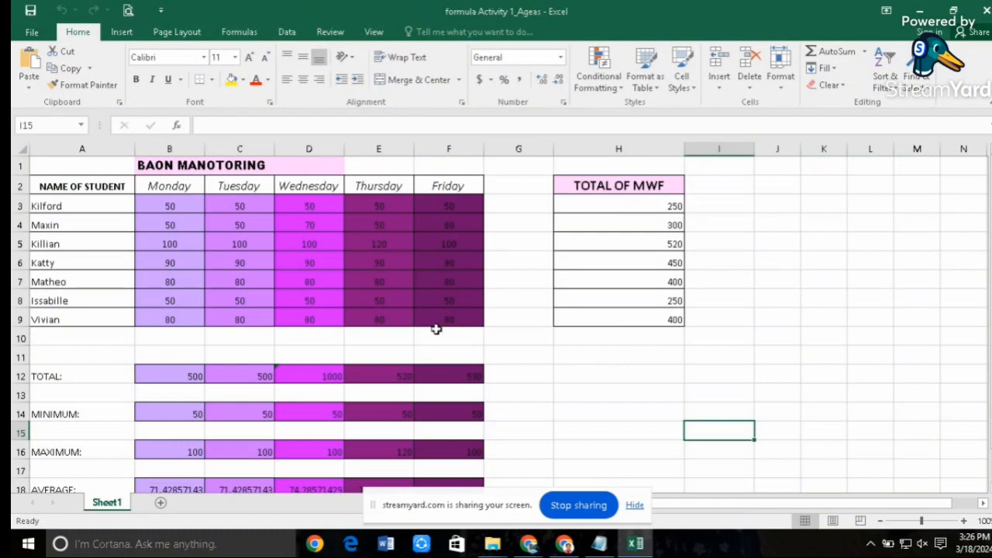
Examine the student name column and the Monday to Friday columns of the allowance table
{"action": "left_click", "coordinate": [50, 183]}
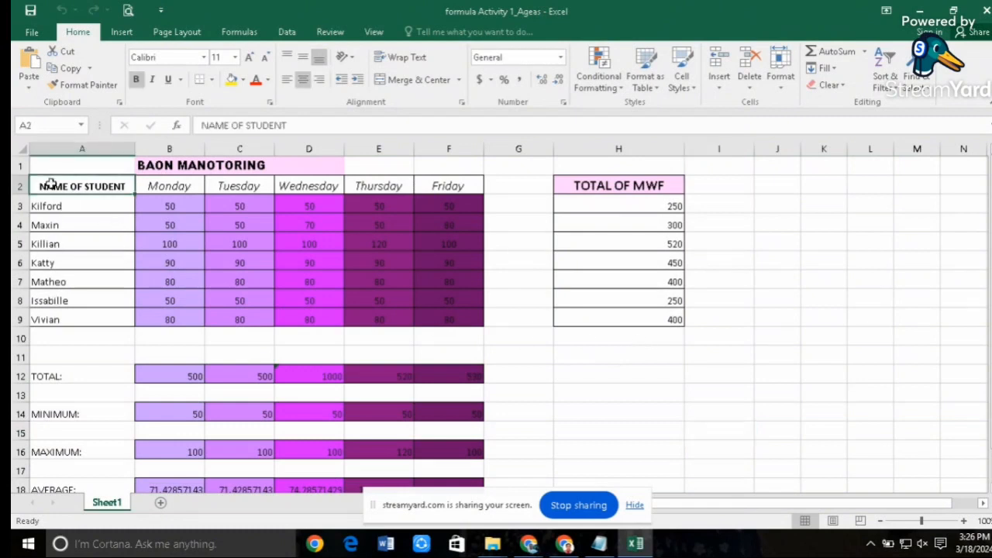
{"action": "left_click", "coordinate": [84, 147]}
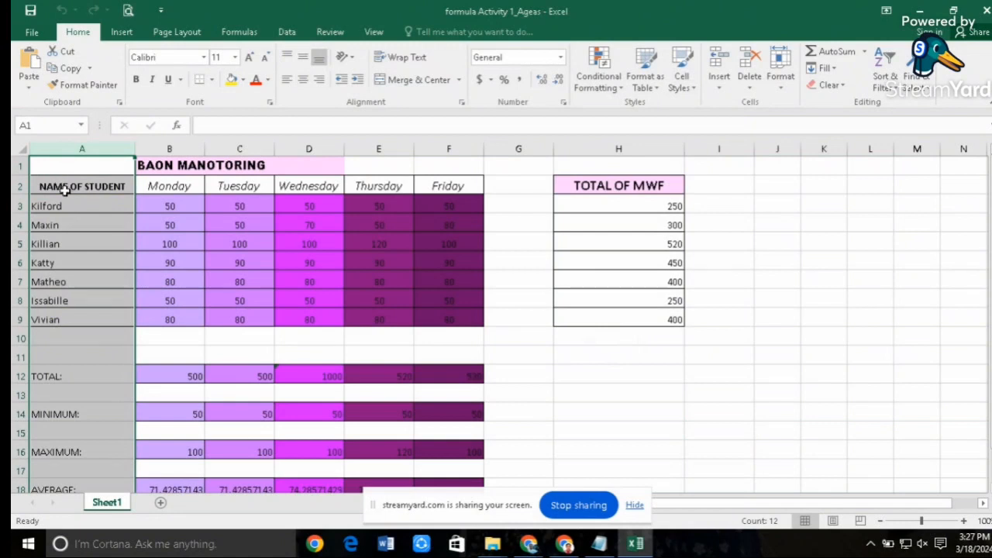
{"action": "left_click", "coordinate": [169, 148]}
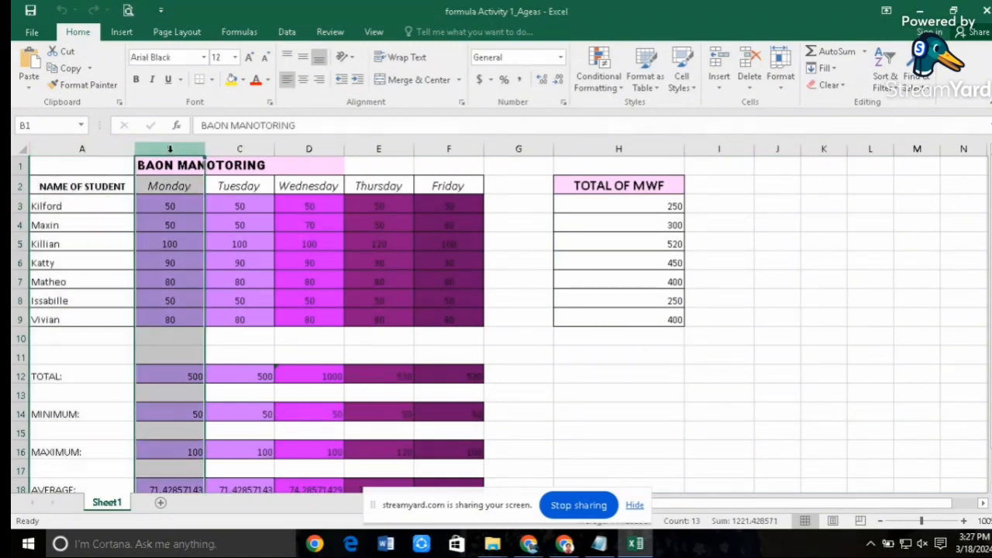
{"action": "left_click", "coordinate": [168, 186]}
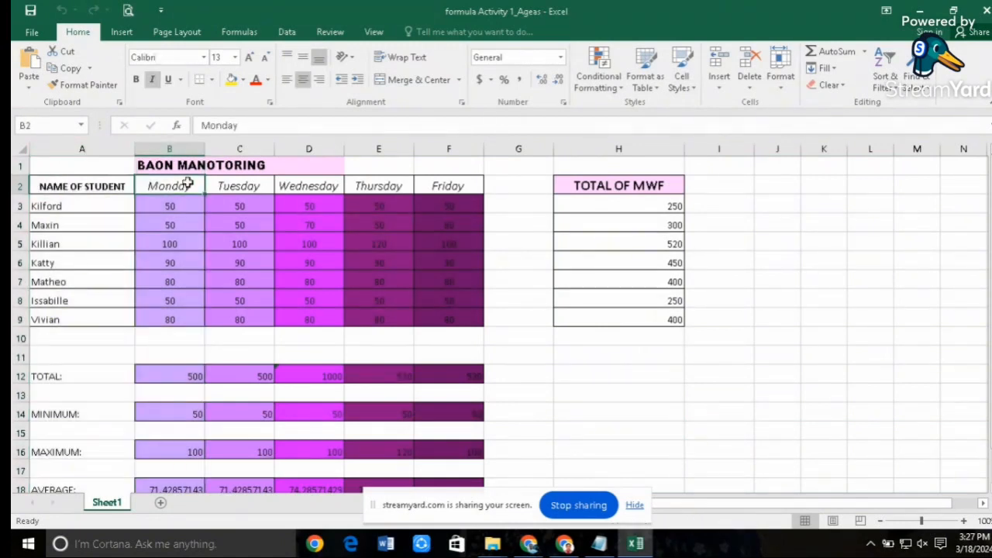
{"action": "left_click", "coordinate": [233, 148]}
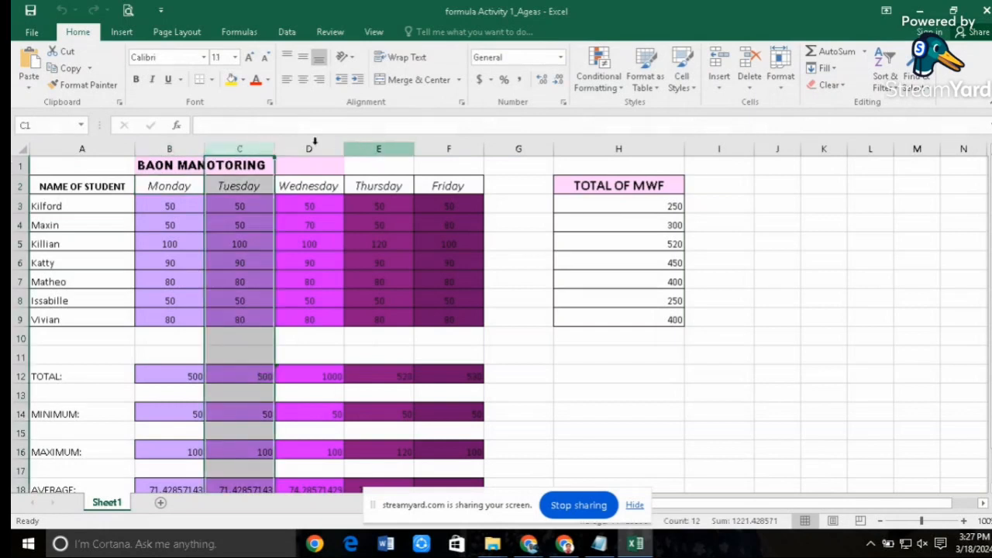
{"action": "left_click", "coordinate": [310, 146]}
{"action": "left_click", "coordinate": [378, 145]}
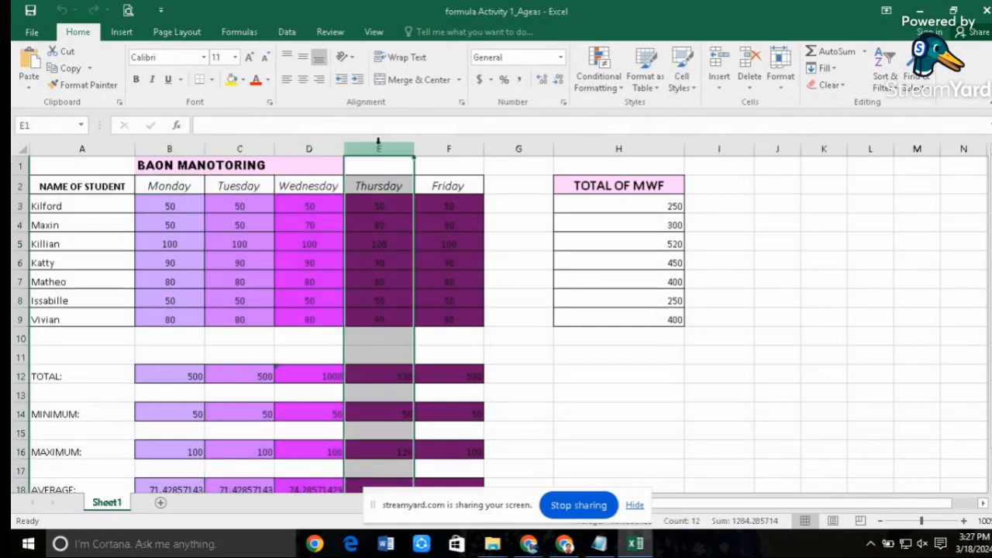
{"action": "left_click", "coordinate": [448, 147]}
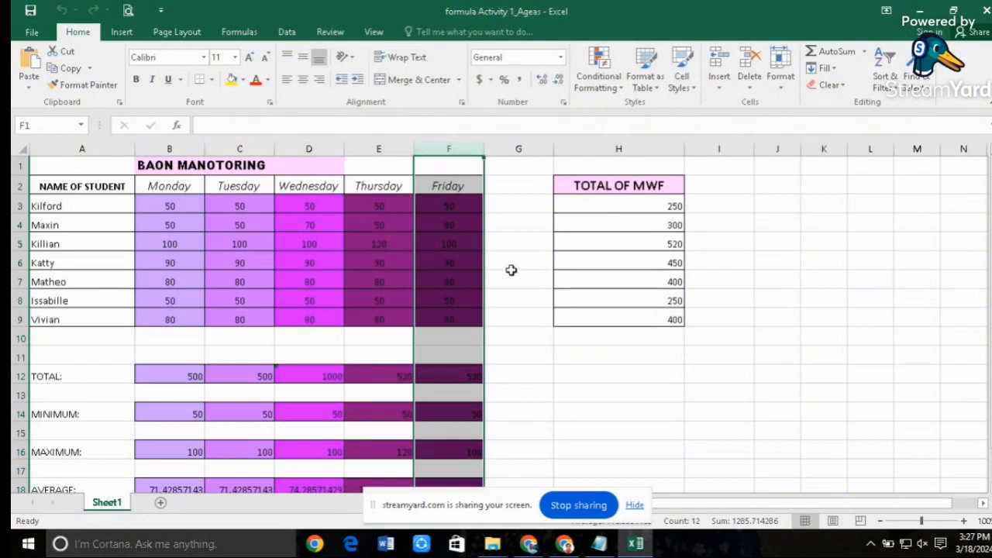
{"action": "left_click", "coordinate": [512, 275]}
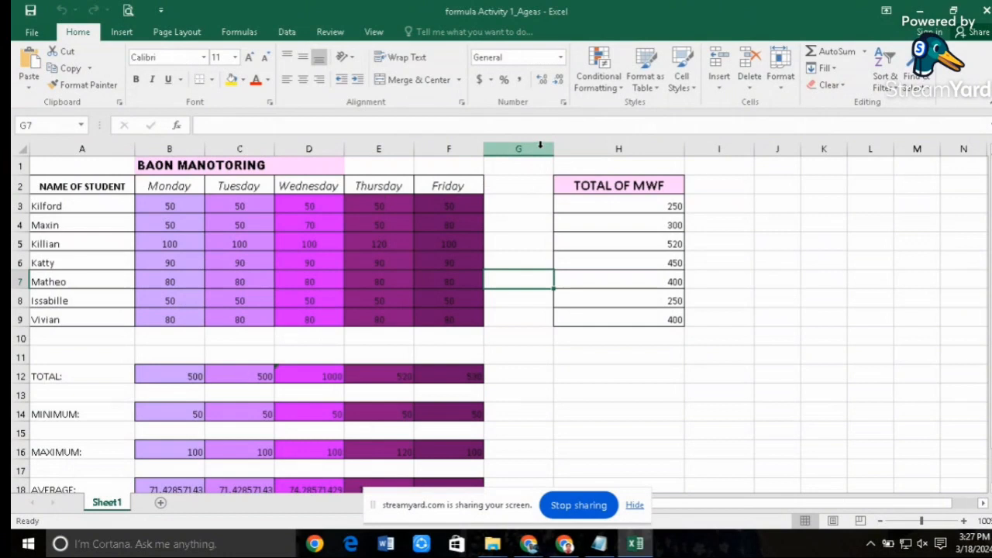
Narrow the empty column G between the daily amounts and the MWF totals slightly
{"action": "left_click_drag", "start_coordinate": [556, 148], "coordinate": [538, 149]}
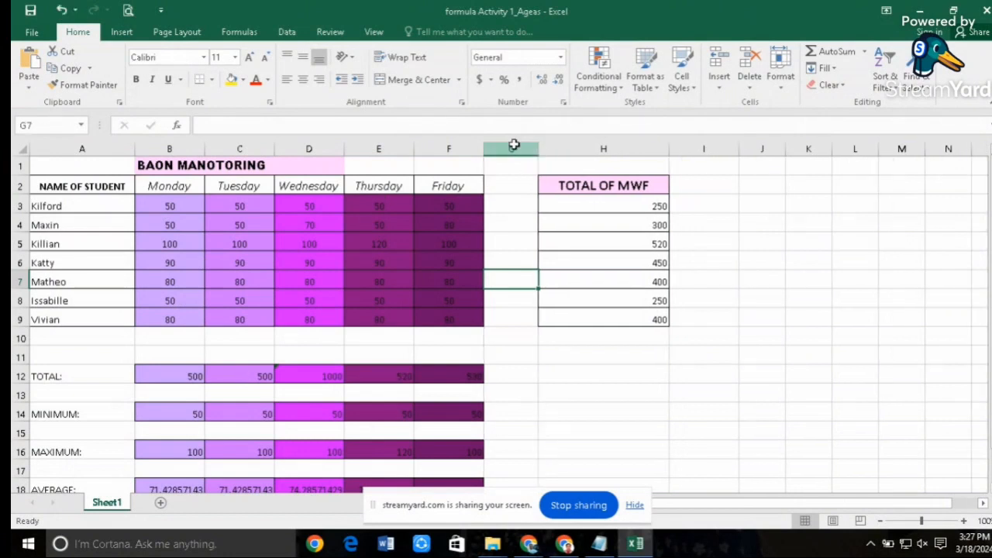
{"action": "left_click", "coordinate": [512, 148]}
{"action": "left_click", "coordinate": [594, 147]}
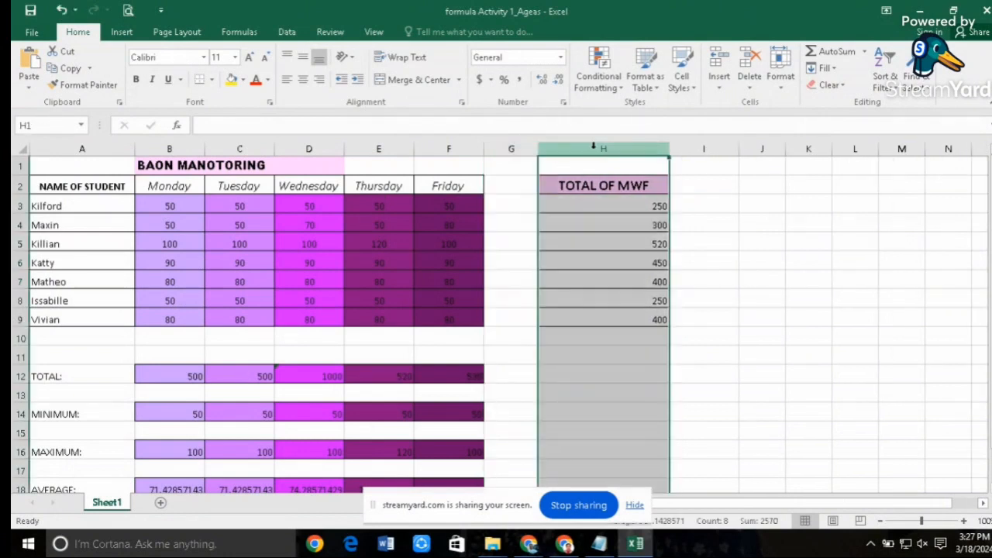
Change the heading in H2 to "TOTAL BAON FOR MWF"
{"action": "left_click", "coordinate": [563, 190]}
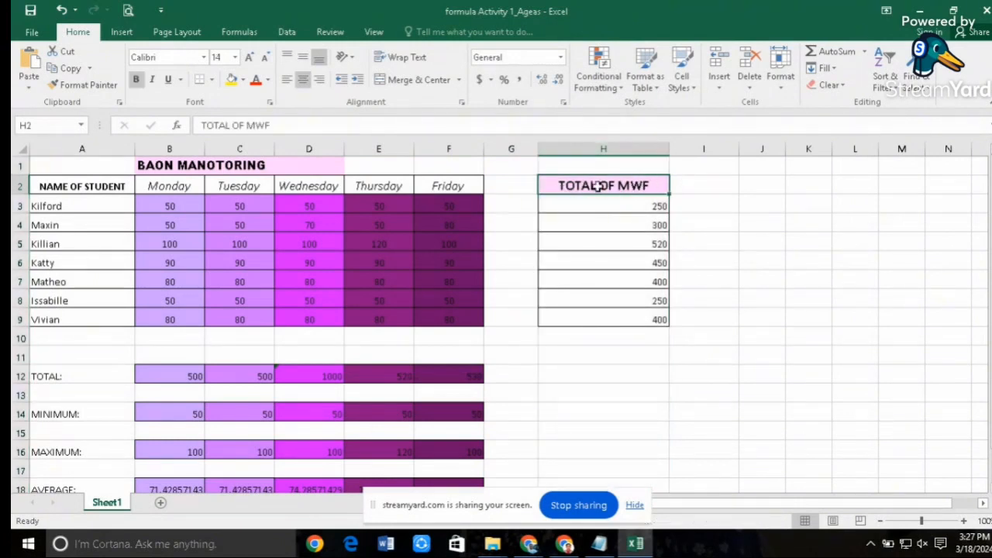
{"action": "double_click", "coordinate": [595, 185]}
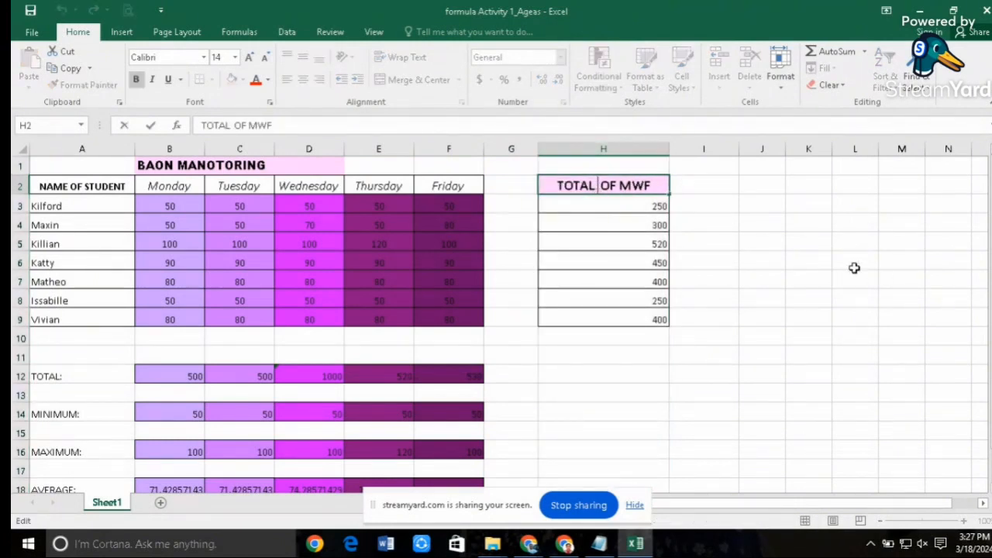
{"action": "type", "text": "BAON"}
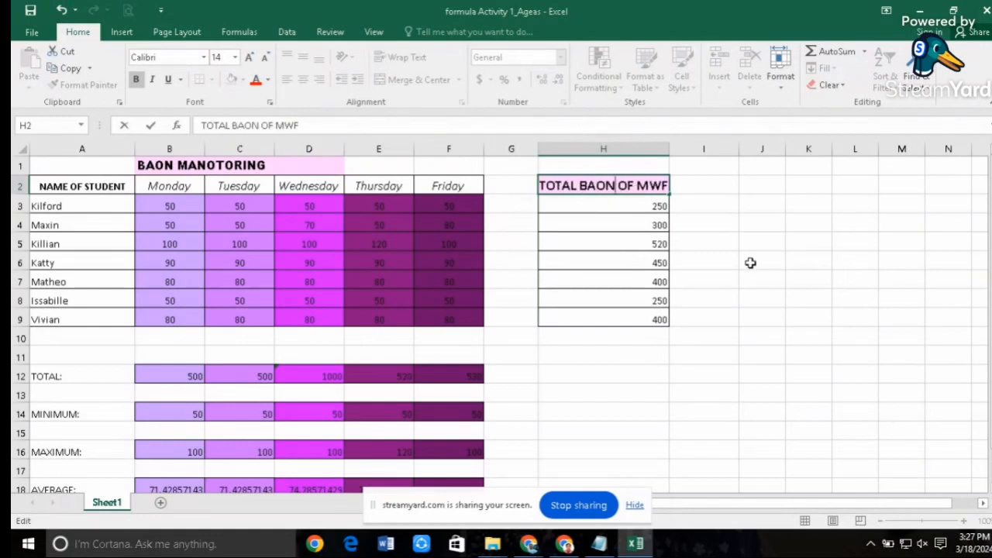
{"action": "double_click", "coordinate": [623, 185]}
{"action": "type", "text": "FOR"}
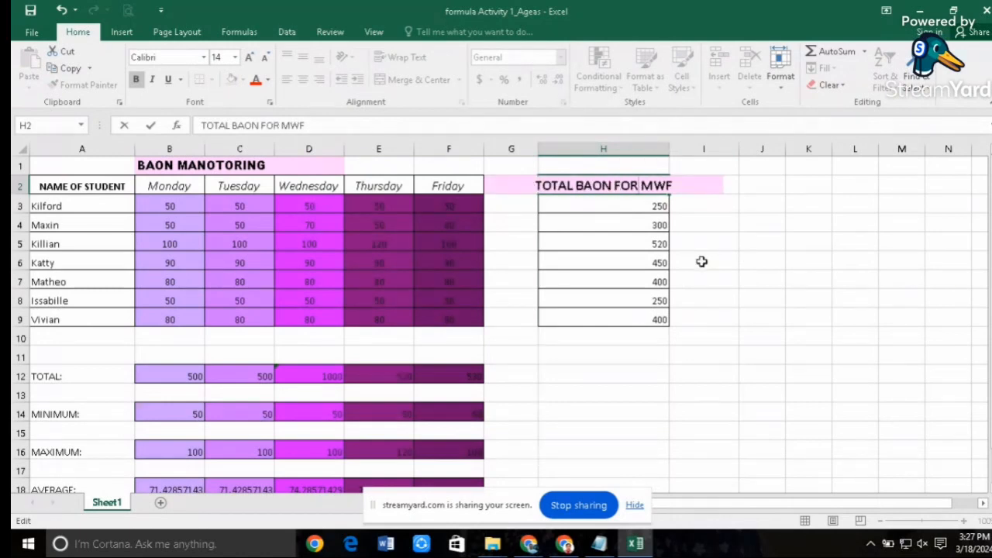
{"action": "left_click", "coordinate": [750, 247]}
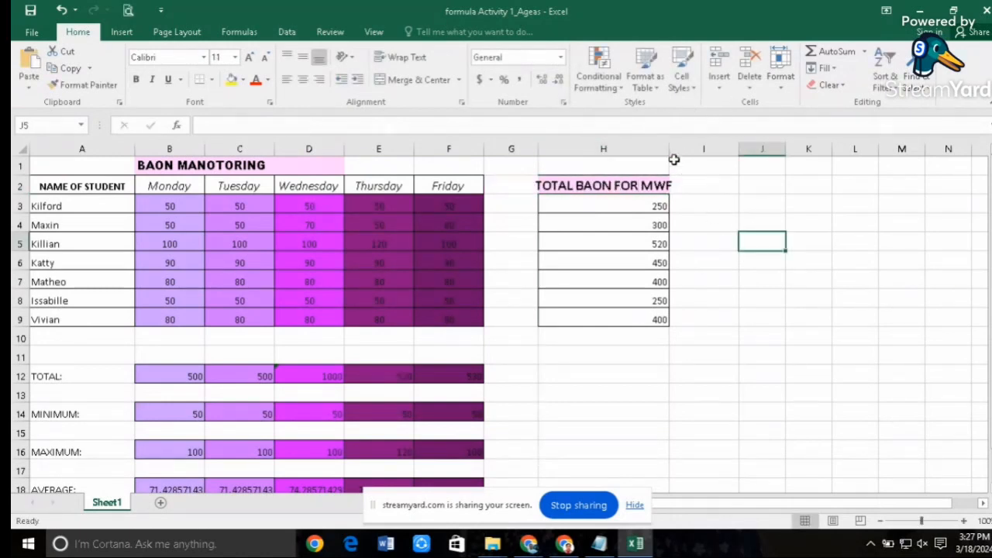
Widen column H so the full heading in H2 fits inside it
{"action": "left_click_drag", "start_coordinate": [673, 151], "coordinate": [689, 150]}
{"action": "left_click", "coordinate": [770, 299]}
{"action": "left_click", "coordinate": [772, 282]}
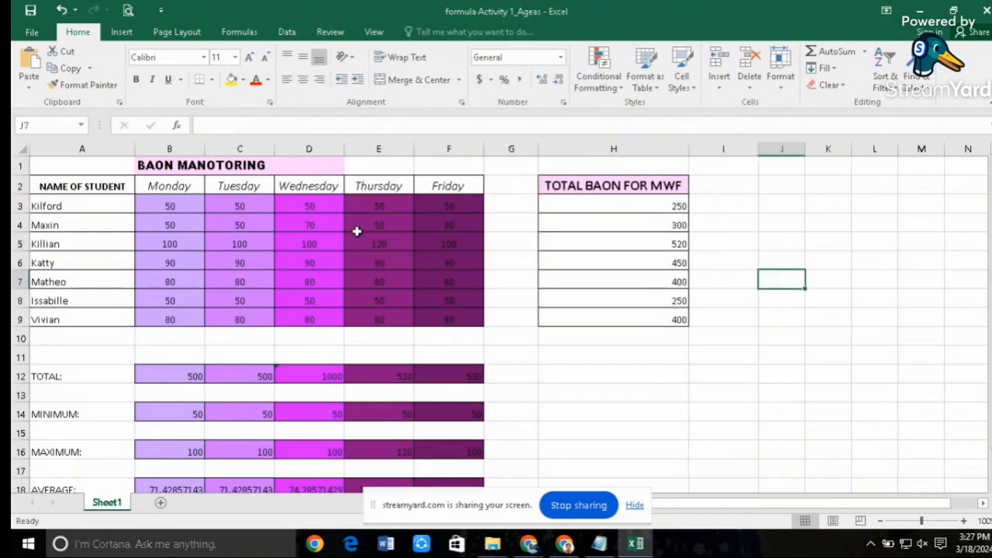
Change the formula in H3 to =SUM(B3,D3,F3) so only Monday, Wednesday and Friday are added
{"action": "left_click", "coordinate": [166, 207]}
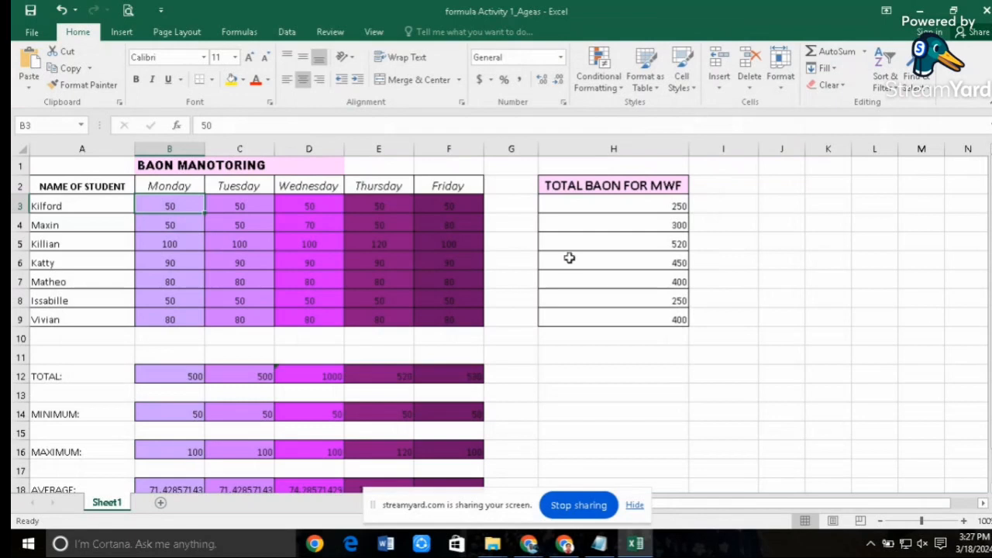
{"action": "left_click", "coordinate": [670, 206]}
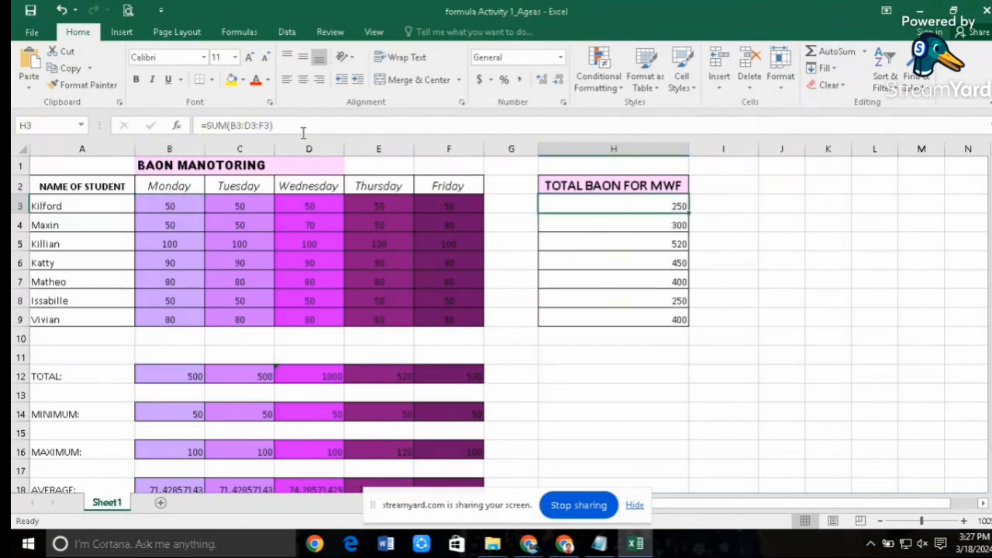
{"action": "left_click_drag", "start_coordinate": [304, 126], "coordinate": [178, 125]}
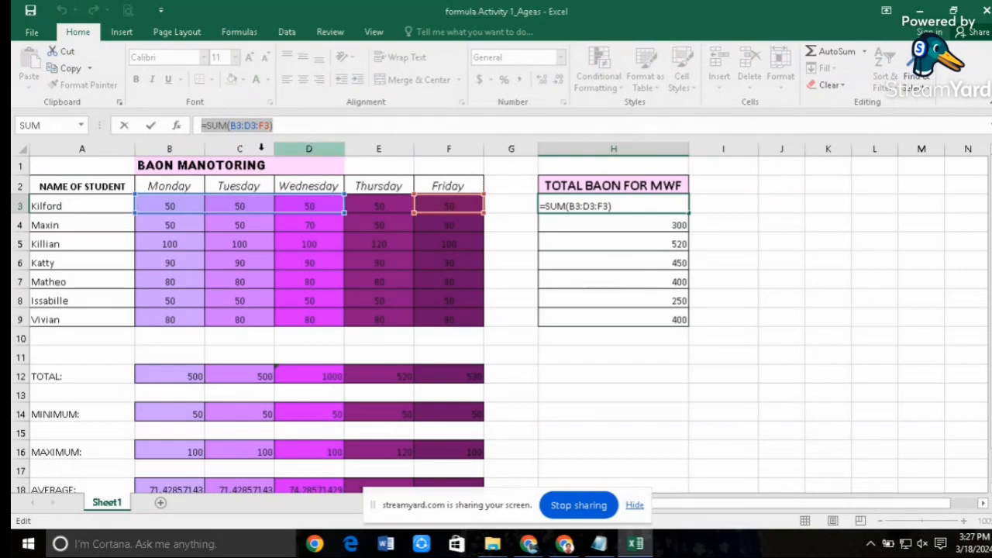
{"action": "left_click", "coordinate": [271, 125]}
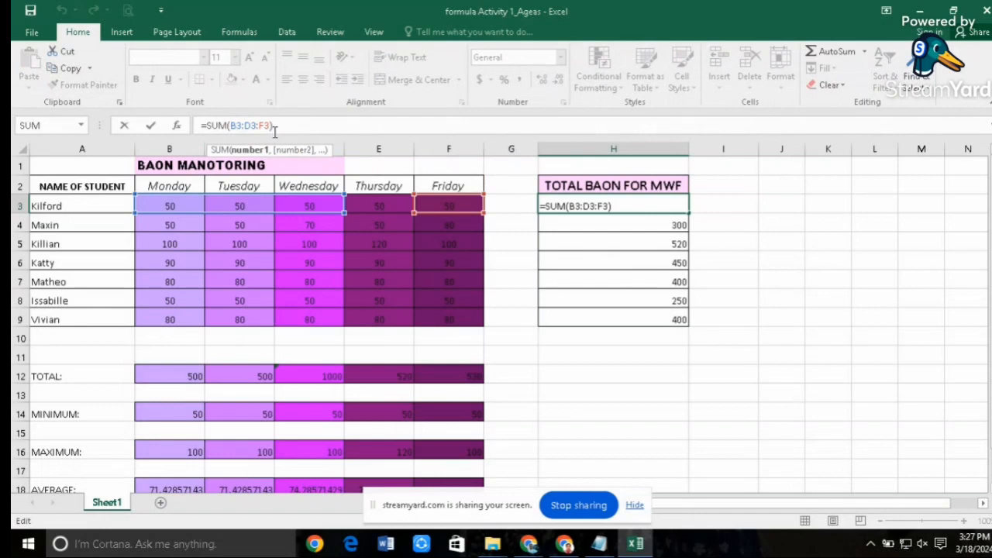
{"action": "key", "text": "BackSpace"}
{"action": "key", "text": "BackSpace"}
{"action": "key", "text": "BackSpace"}
{"action": "key", "text": "BackSpace"}
{"action": "key", "text": "BackSpace"}
{"action": "key", "text": "BackSpace"}
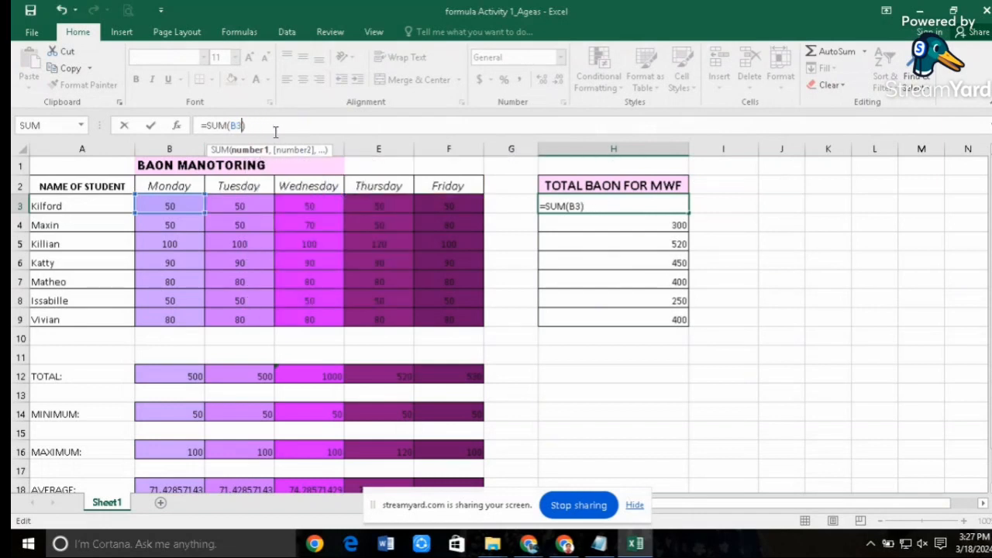
{"action": "type", "text": ","}
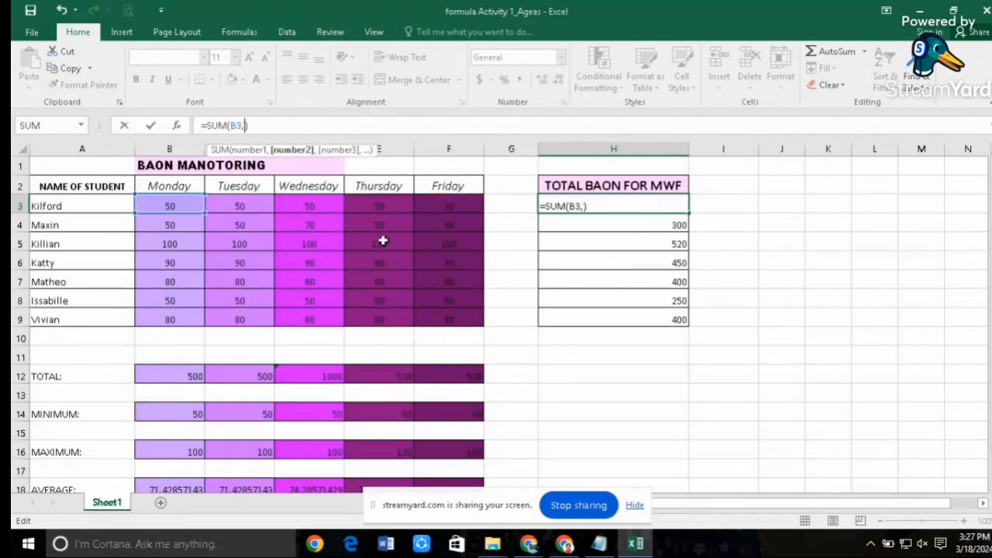
{"action": "left_click", "coordinate": [306, 206]}
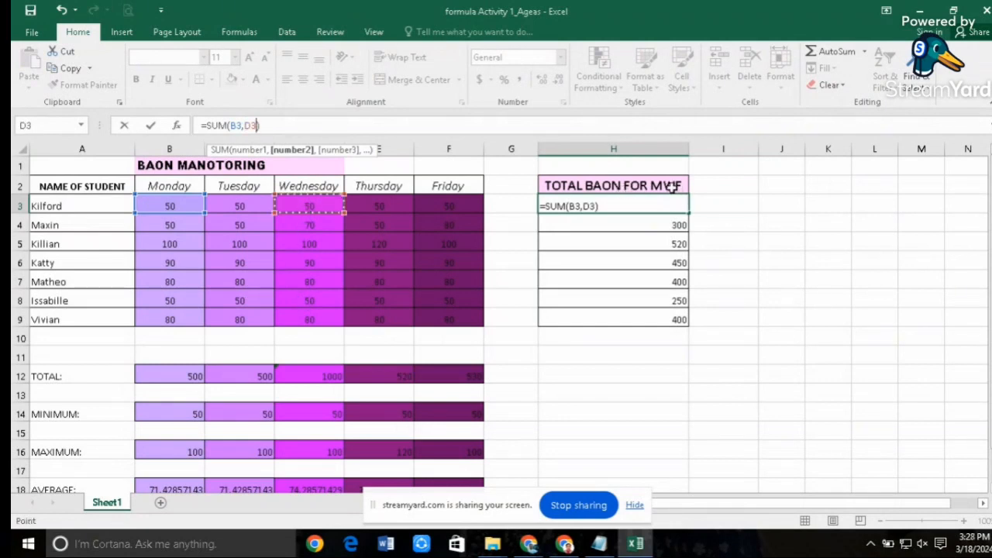
{"action": "type", "text": ","}
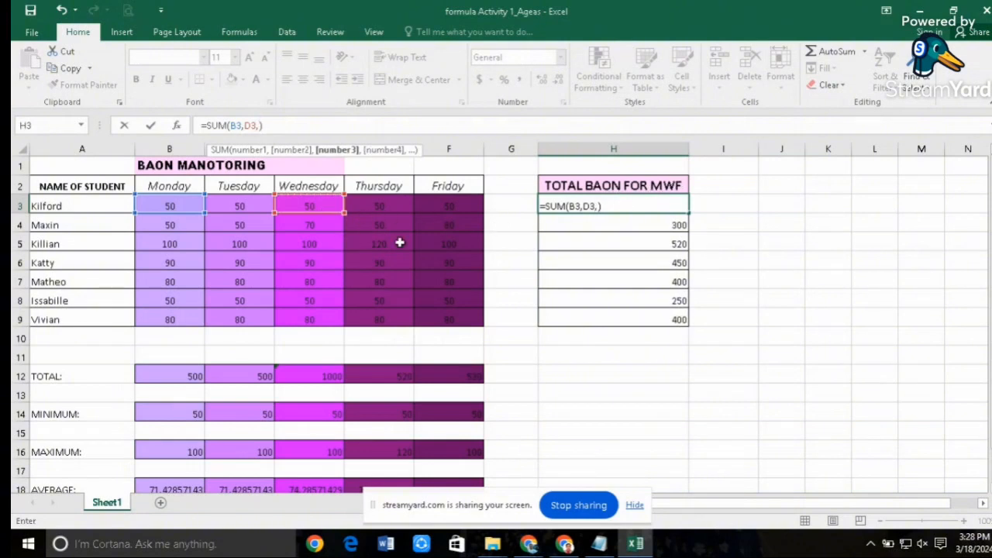
{"action": "left_click", "coordinate": [450, 206]}
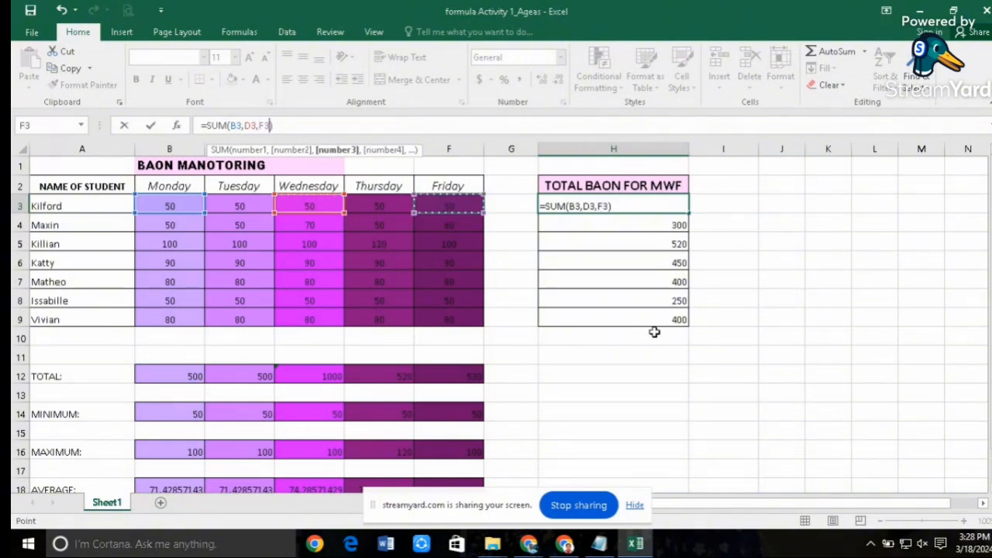
{"action": "key", "text": "Return"}
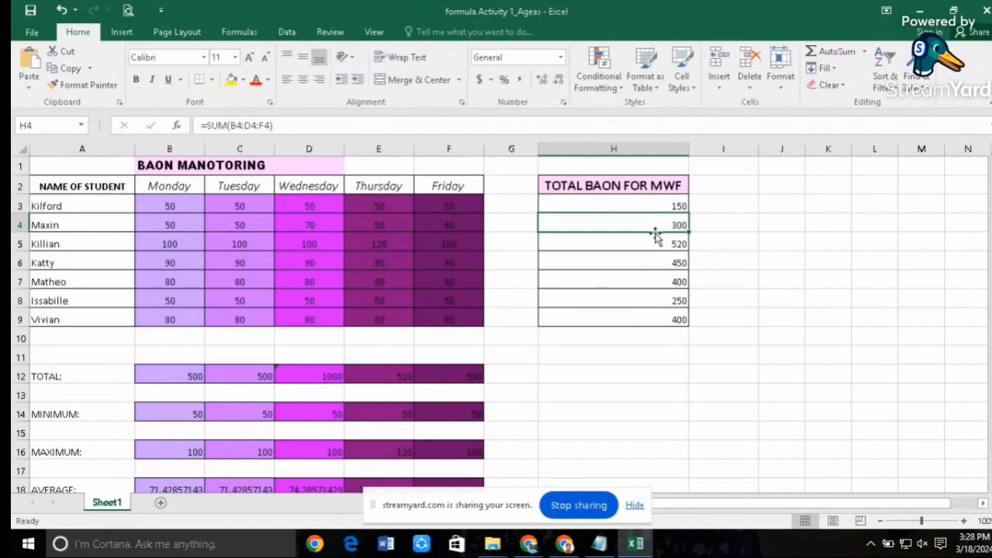
Clear the old totals from H4:H9 below the corrected formula
{"action": "left_click_drag", "start_coordinate": [662, 224], "coordinate": [675, 318]}
{"action": "key", "text": "Delete"}
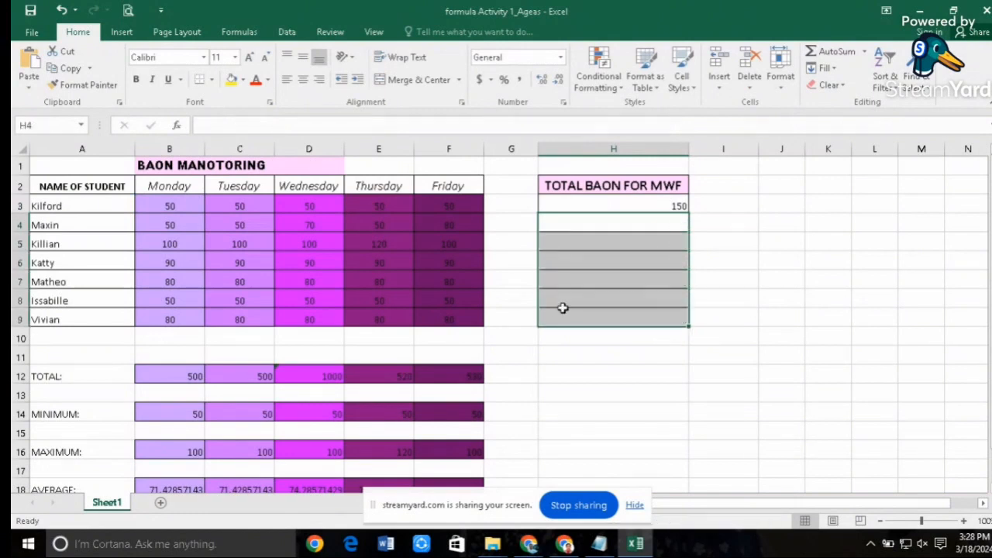
Write the worked sum "50+50+50 =150" in J3 from the first student's Monday, Wednesday and Friday amounts
{"action": "left_click", "coordinate": [161, 206]}
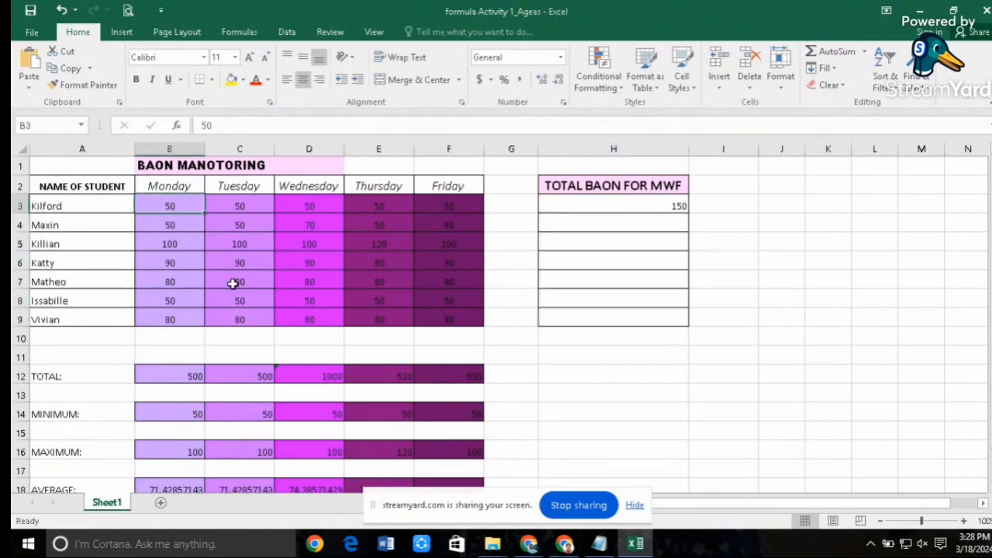
{"action": "left_click", "coordinate": [313, 205]}
{"action": "left_click", "coordinate": [451, 203]}
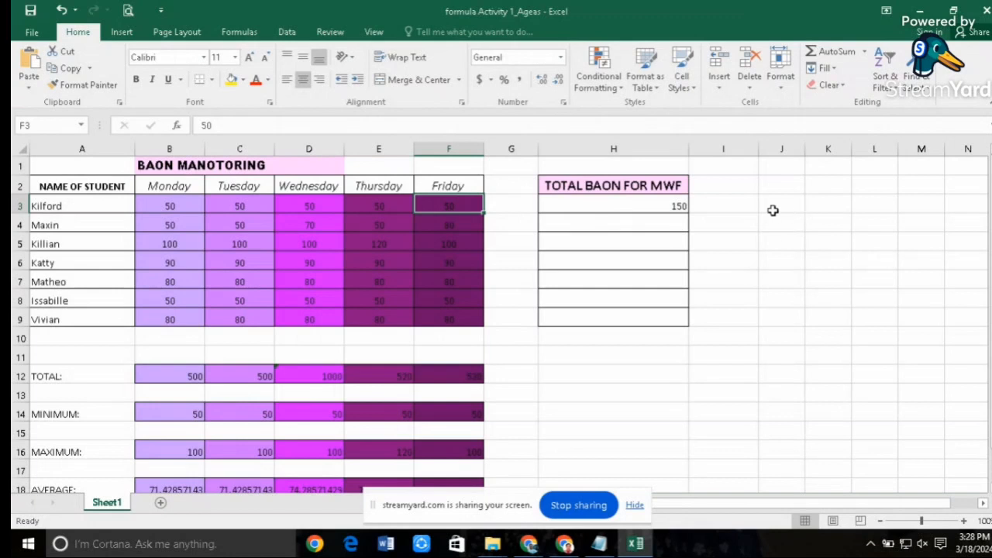
{"action": "left_click", "coordinate": [770, 207]}
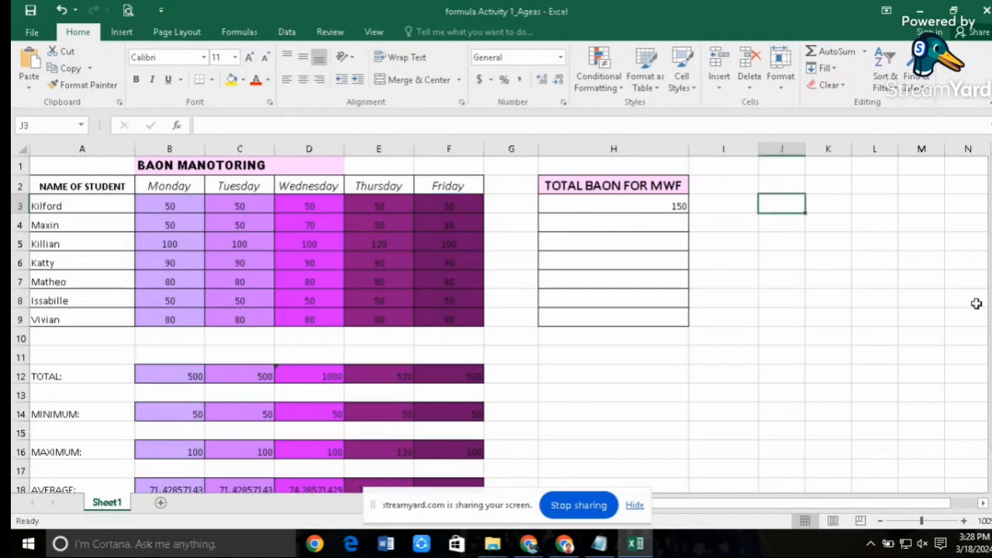
{"action": "type", "text": "50+50+"}
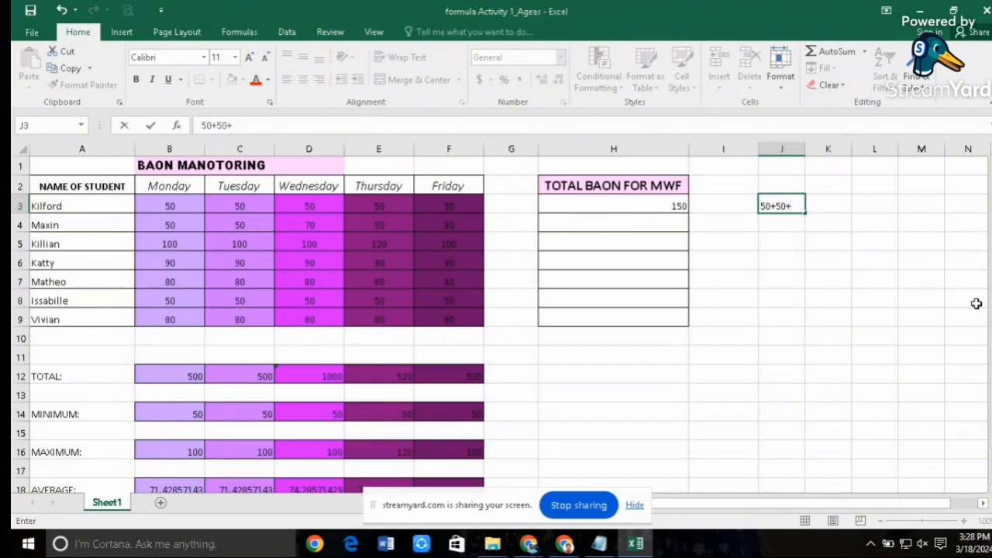
{"action": "type", "text": "50 =150"}
{"action": "left_click", "coordinate": [861, 356]}
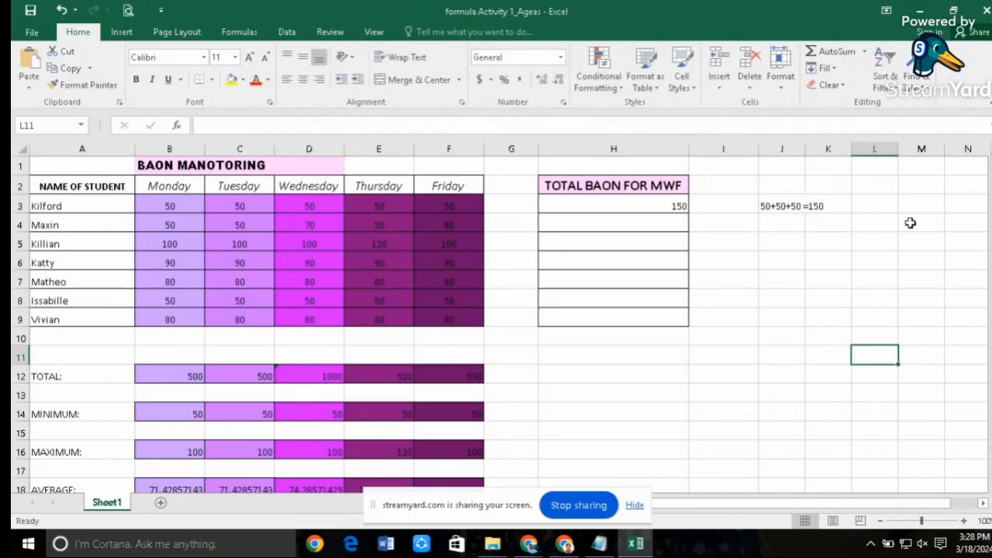
Compare the total in H3 with the worked sum written in J3
{"action": "mouse_move", "coordinate": [816, 207]}
{"action": "left_mouse_down"}
{"action": "mouse_move", "coordinate": [724, 194]}
{"action": "mouse_move", "coordinate": [813, 208]}
{"action": "left_mouse_up"}
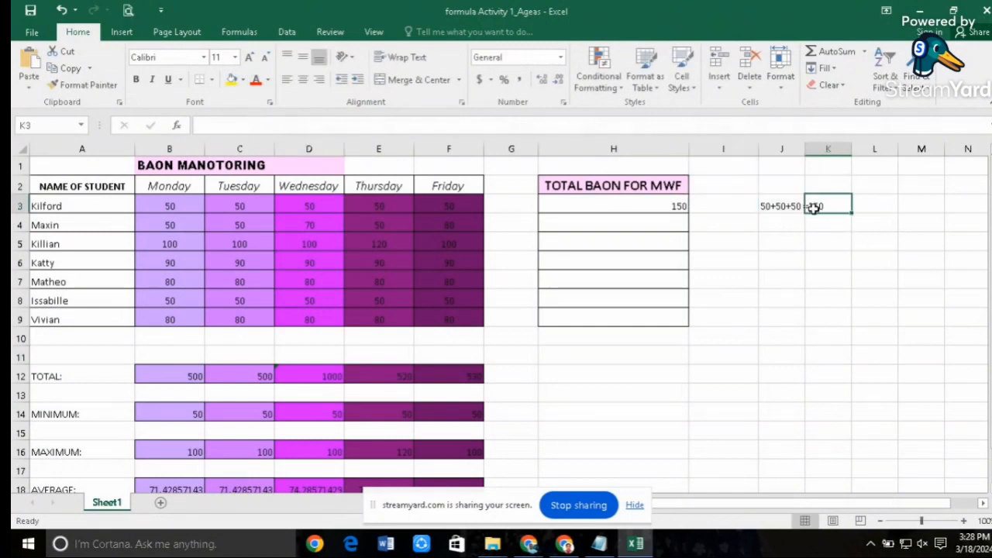
{"action": "left_click", "coordinate": [673, 208]}
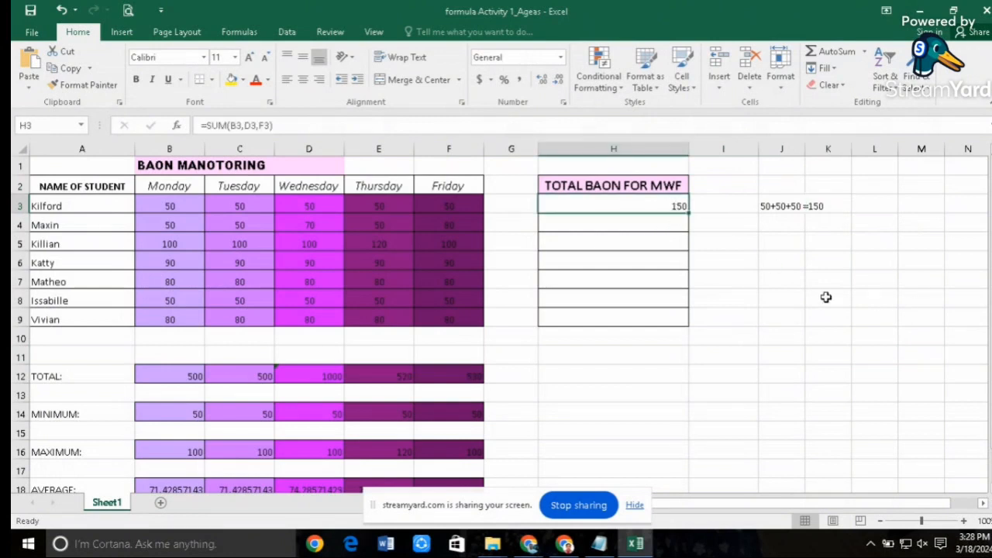
{"action": "left_click", "coordinate": [803, 289]}
Examine each student's Monday-to-Friday amounts in rows 4 to 9 against the matching empty total cells in H4:H9
{"action": "left_click", "coordinate": [656, 227]}
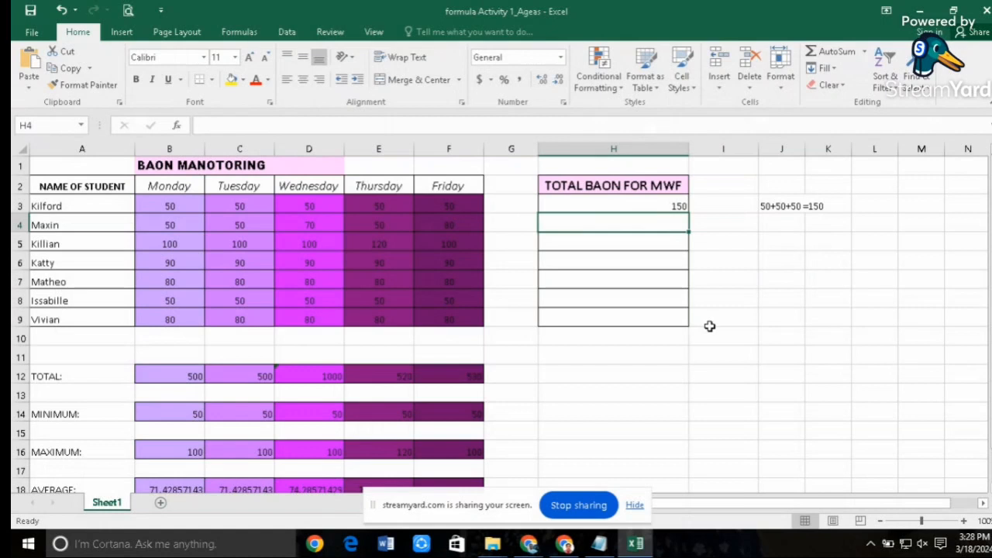
{"action": "left_click", "coordinate": [565, 208]}
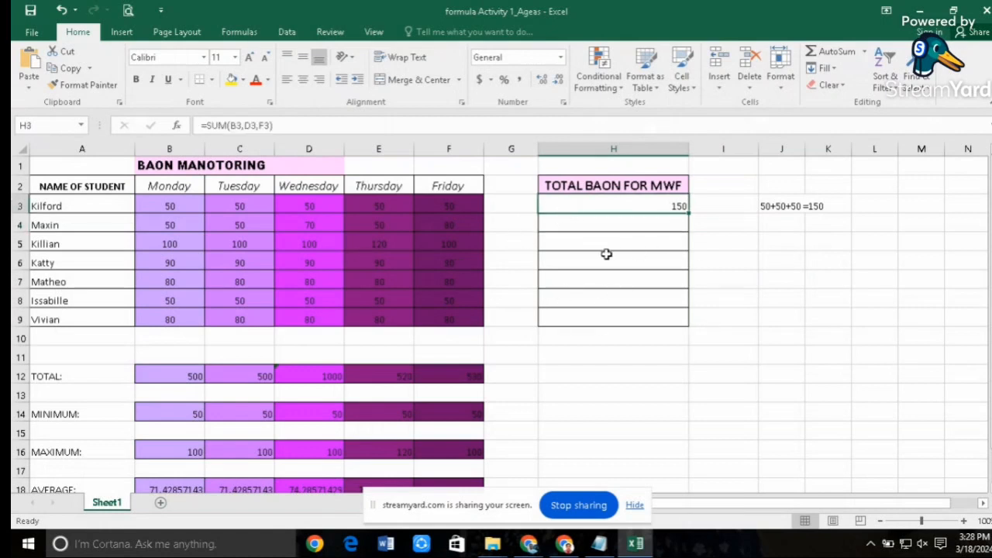
{"action": "left_click", "coordinate": [644, 273]}
{"action": "left_click_drag", "start_coordinate": [169, 224], "coordinate": [454, 222]}
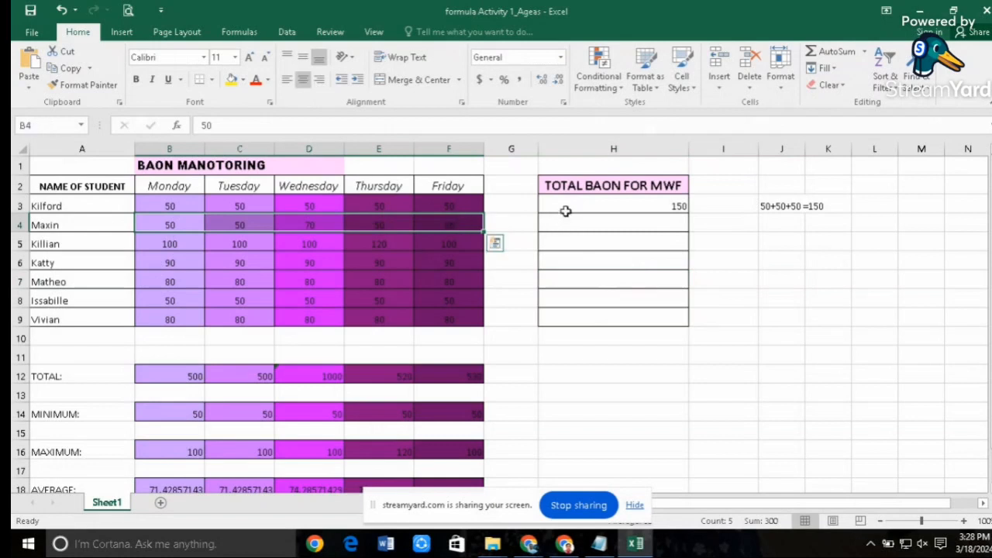
{"action": "left_click", "coordinate": [611, 225]}
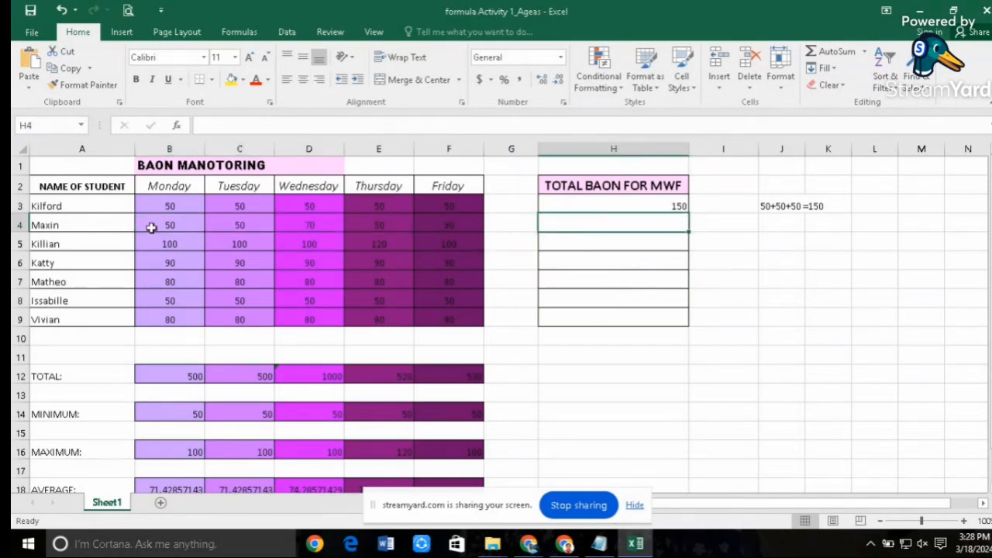
{"action": "left_click_drag", "start_coordinate": [152, 224], "coordinate": [446, 224]}
{"action": "left_click", "coordinate": [638, 225]}
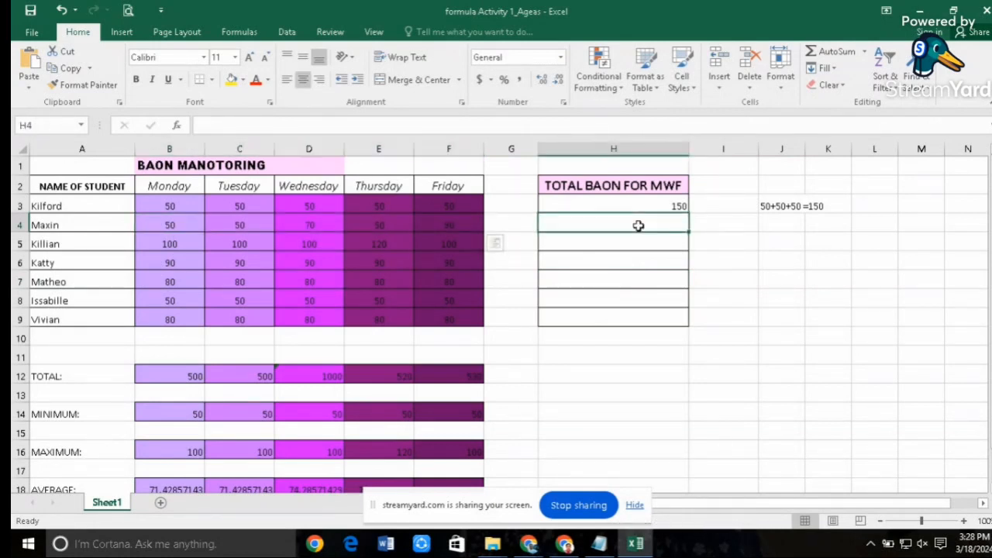
{"action": "left_click", "coordinate": [589, 242]}
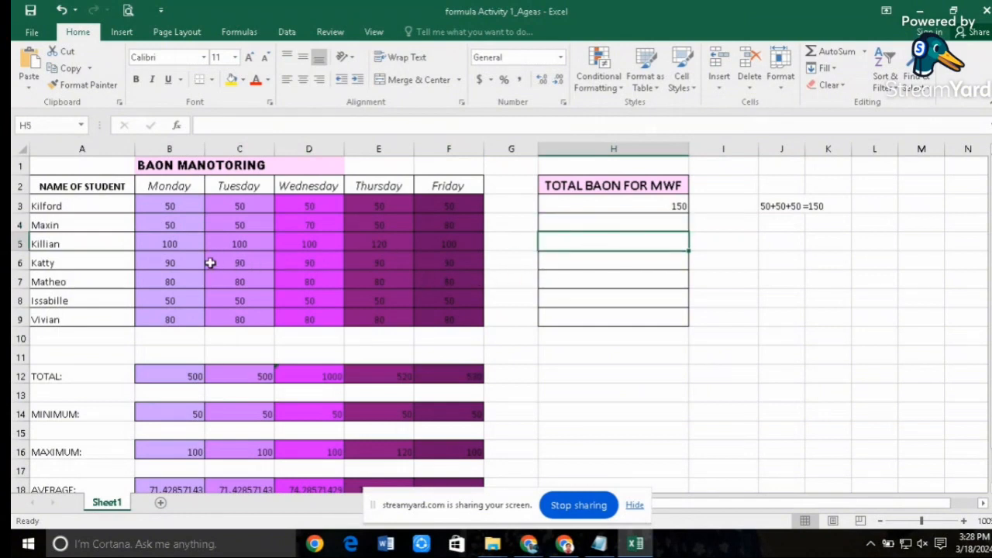
{"action": "left_click_drag", "start_coordinate": [172, 245], "coordinate": [446, 245]}
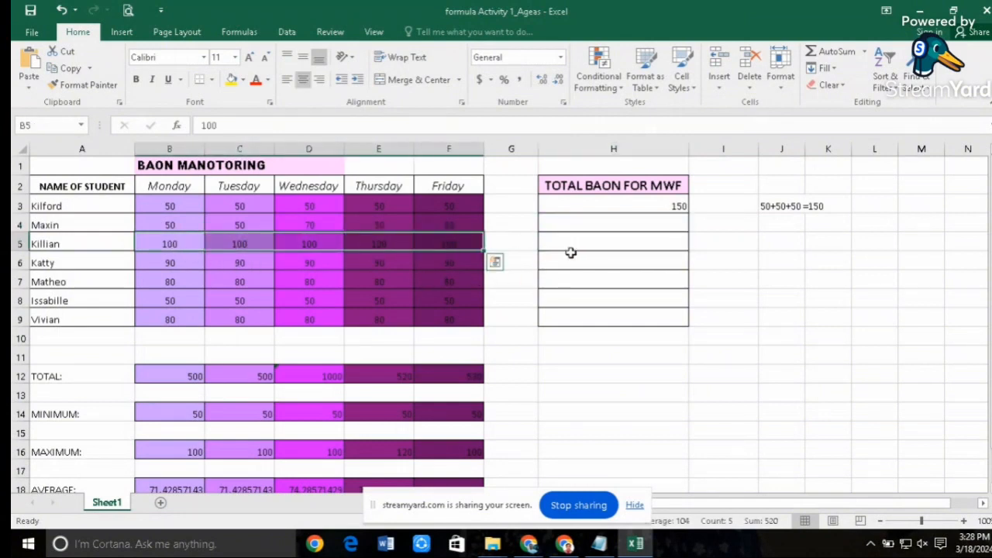
{"action": "left_click", "coordinate": [654, 263]}
{"action": "left_click_drag", "start_coordinate": [170, 263], "coordinate": [446, 263]}
{"action": "left_click", "coordinate": [650, 282]}
{"action": "left_click_drag", "start_coordinate": [174, 282], "coordinate": [434, 280]}
{"action": "left_click", "coordinate": [647, 306]}
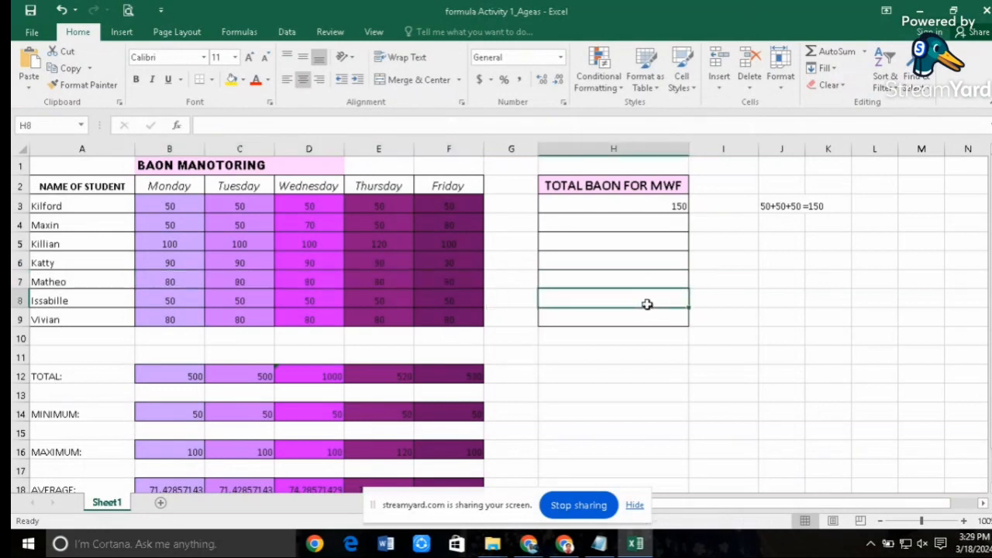
{"action": "left_click_drag", "start_coordinate": [164, 303], "coordinate": [445, 302]}
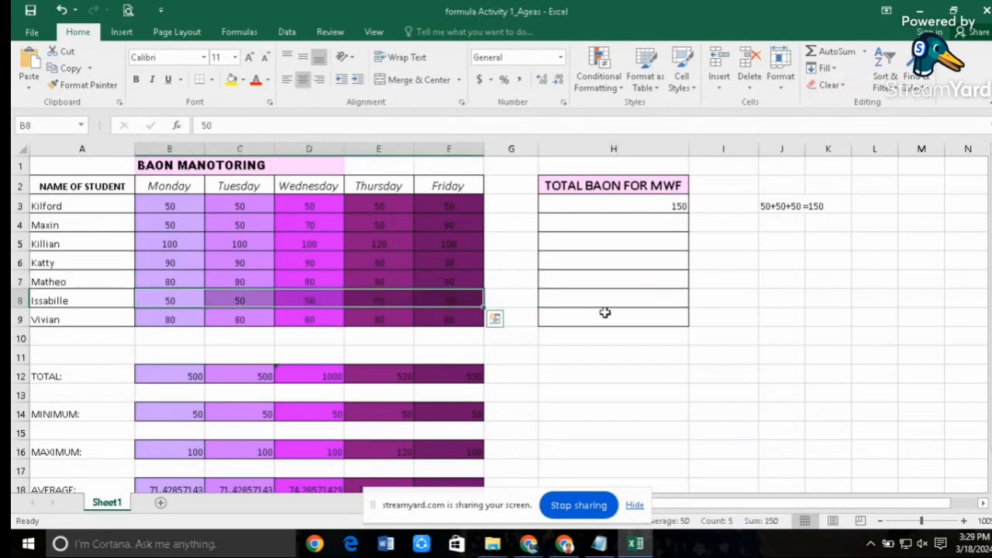
{"action": "left_click", "coordinate": [655, 318]}
{"action": "left_click_drag", "start_coordinate": [160, 318], "coordinate": [462, 318]}
{"action": "left_click", "coordinate": [656, 335]}
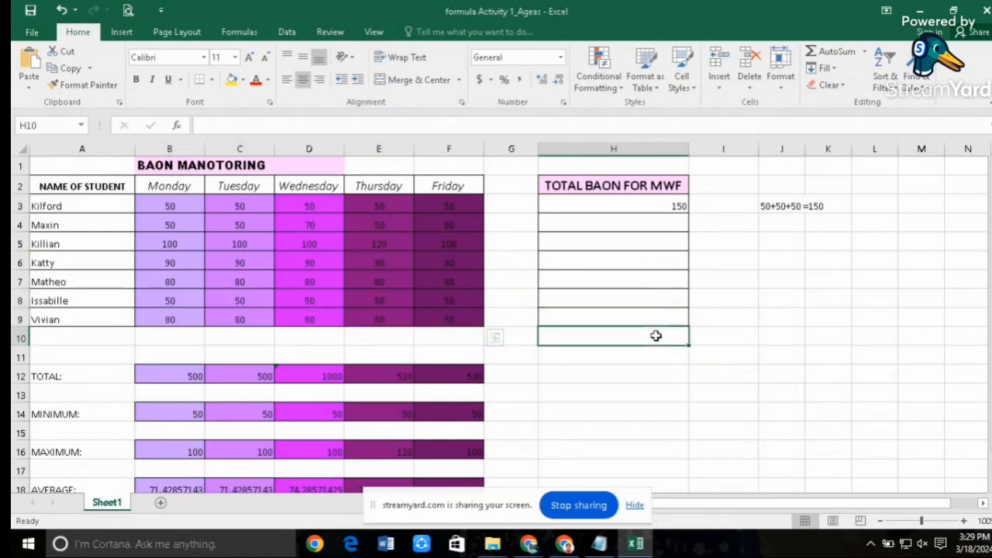
Center the total in H3 horizontally
{"action": "left_click", "coordinate": [669, 206]}
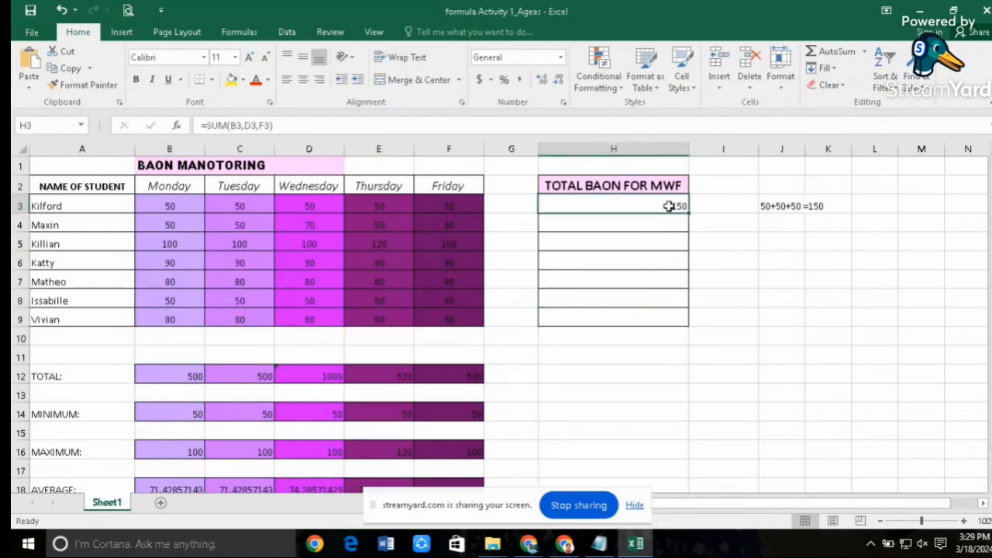
{"action": "left_click", "coordinate": [303, 81]}
{"action": "left_click", "coordinate": [626, 278]}
Fill the H3 formula down through H9 to total Monday, Wednesday and Friday for every student
{"action": "left_click", "coordinate": [606, 207]}
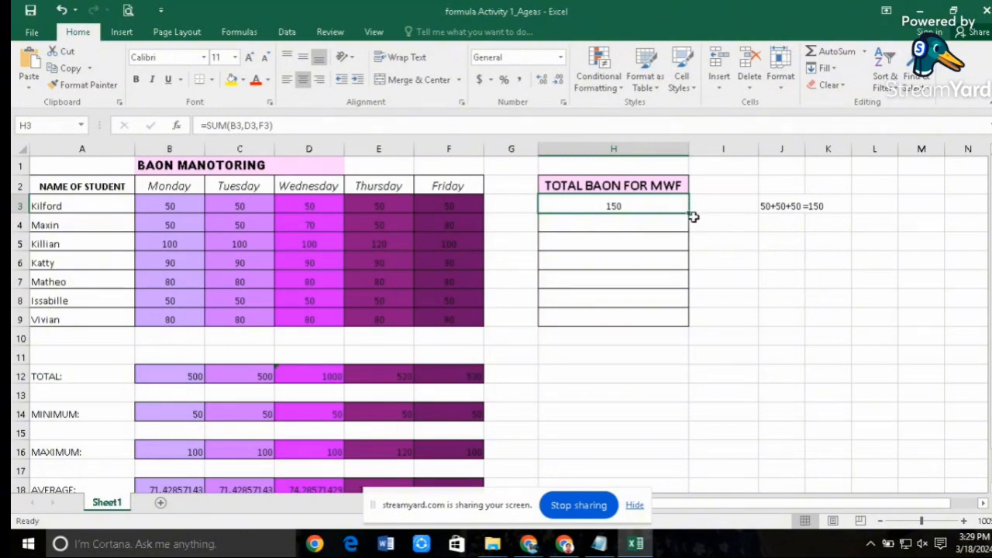
{"action": "left_click_drag", "start_coordinate": [688, 215], "coordinate": [702, 334]}
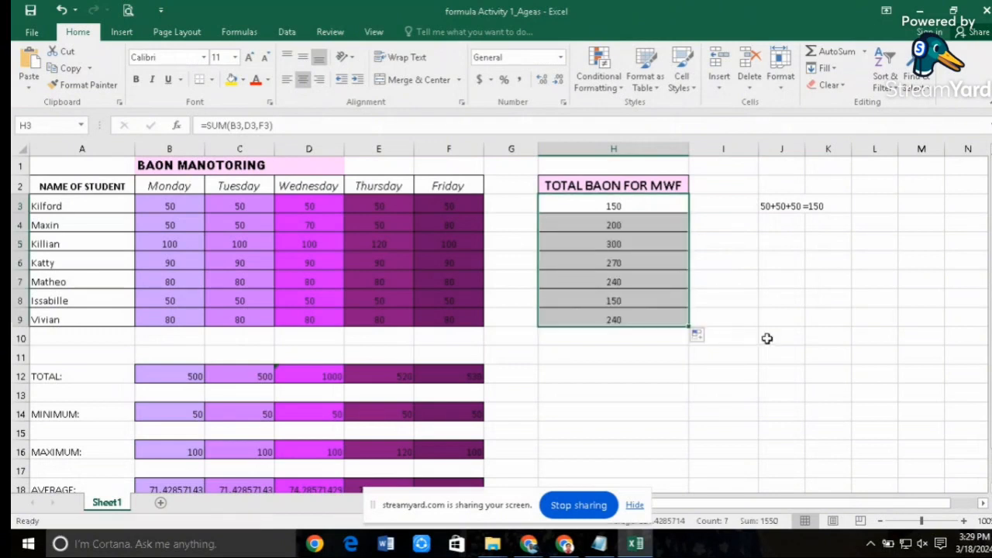
{"action": "left_click", "coordinate": [771, 338]}
Check the copied SUM formulas in column H for their Monday, Wednesday and Friday cell references, especially in H4, H5 and H7
{"action": "left_click_drag", "start_coordinate": [612, 318], "coordinate": [614, 207]}
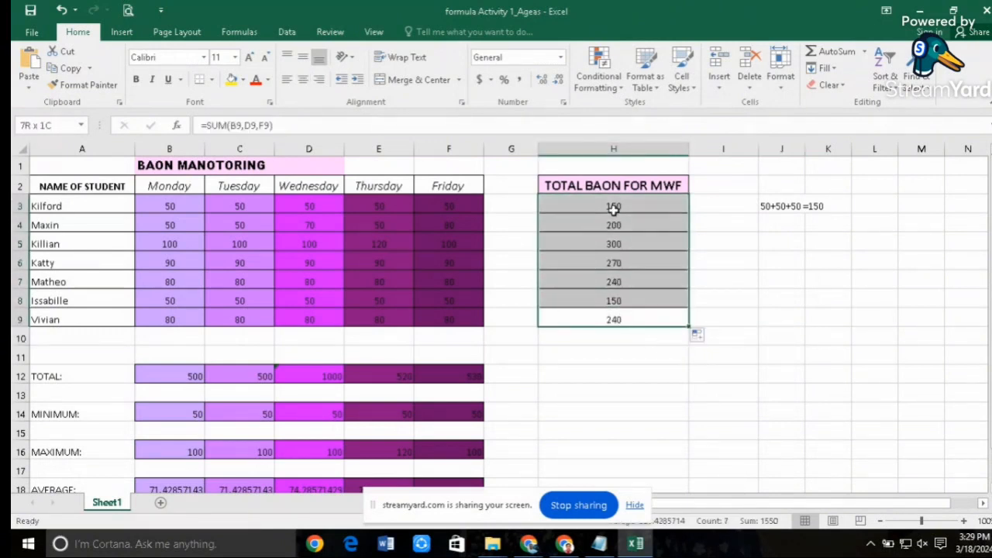
{"action": "left_click", "coordinate": [620, 222]}
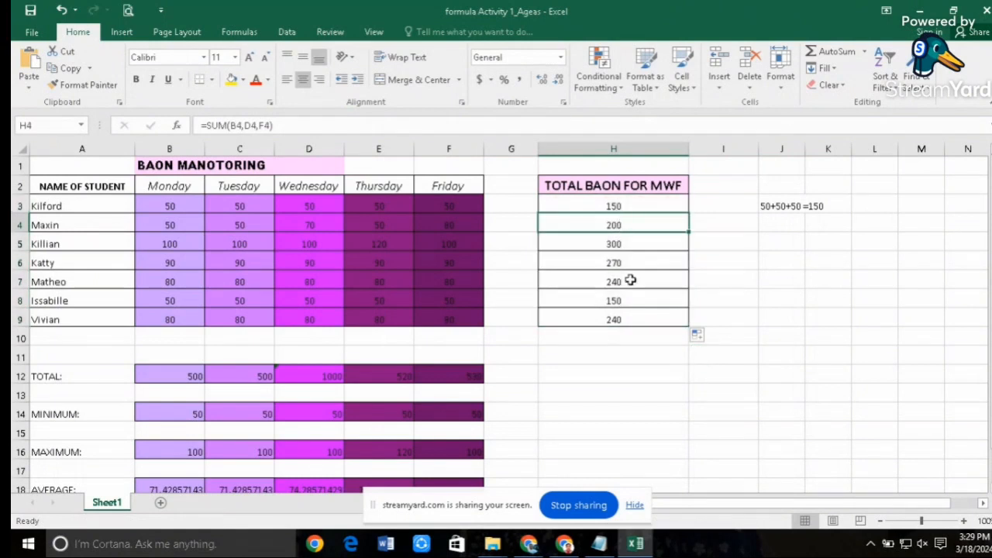
{"action": "left_click", "coordinate": [298, 128]}
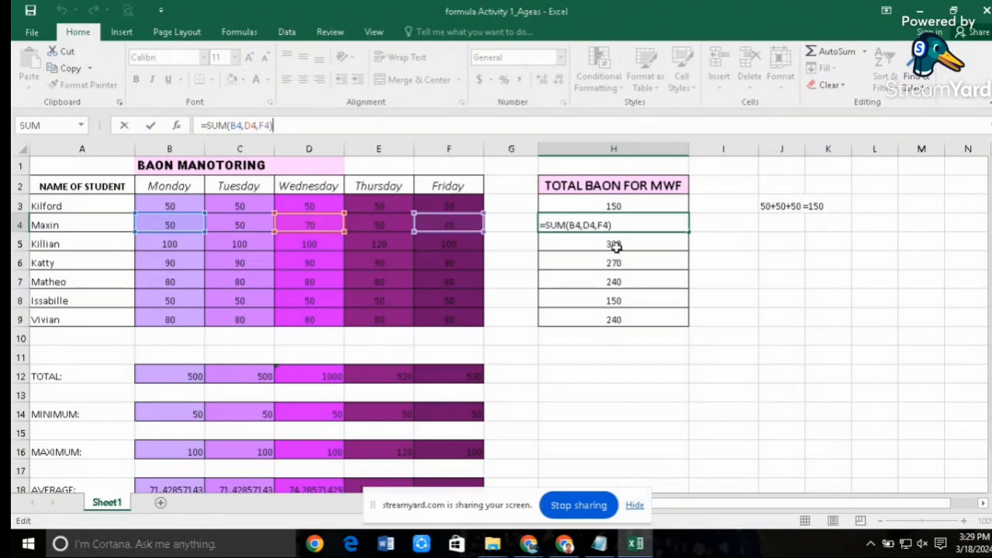
{"action": "key", "text": "Return"}
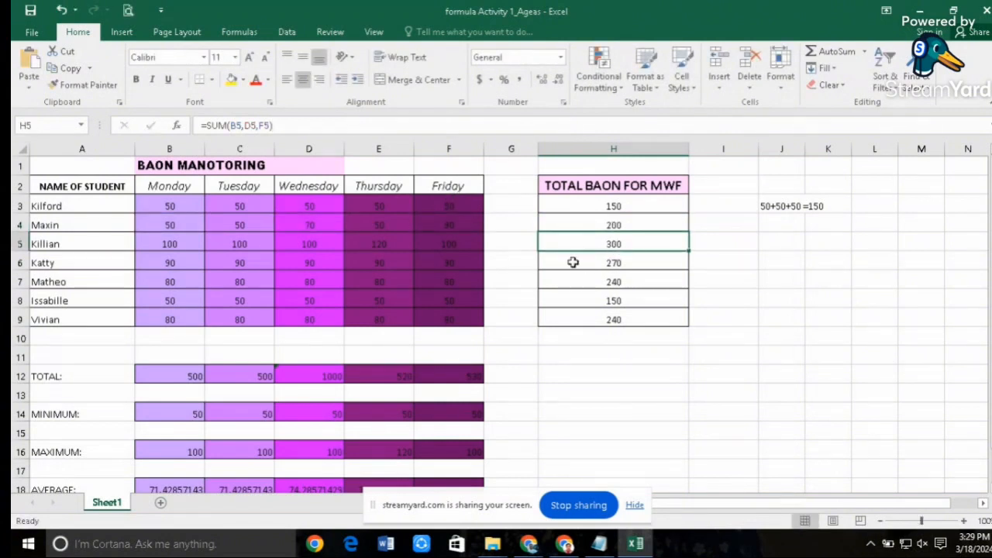
{"action": "double_click", "coordinate": [615, 243]}
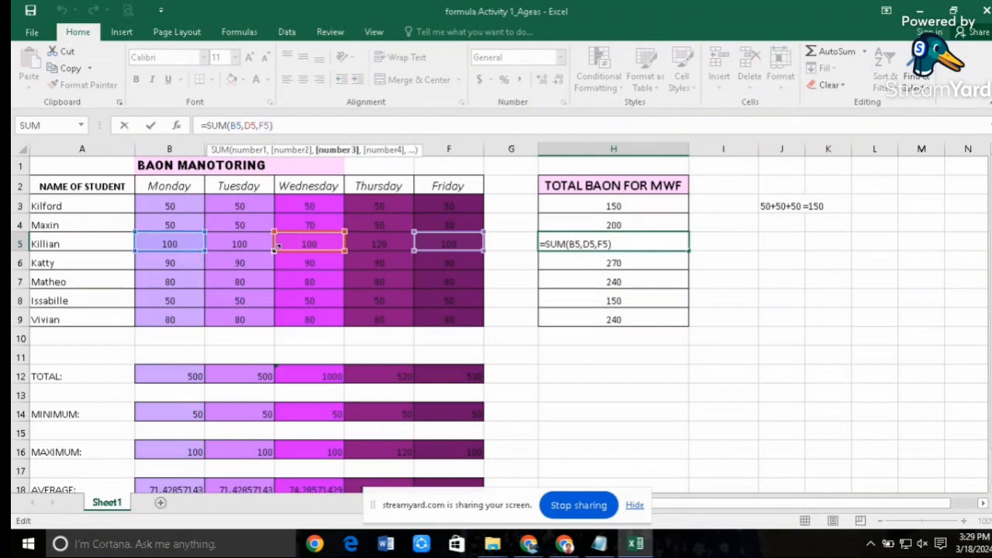
{"action": "key", "text": "Return"}
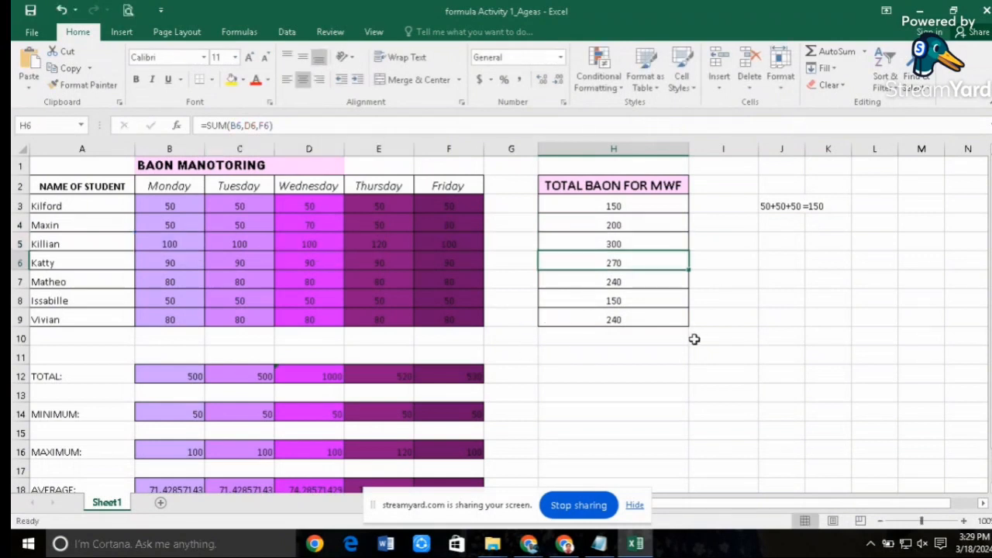
{"action": "scroll", "coordinate": [435, 375], "scroll_direction": "down", "scroll_amount": 1}
{"action": "scroll", "coordinate": [602, 367], "scroll_direction": "up", "scroll_amount": 1}
{"action": "left_click", "coordinate": [620, 282]}
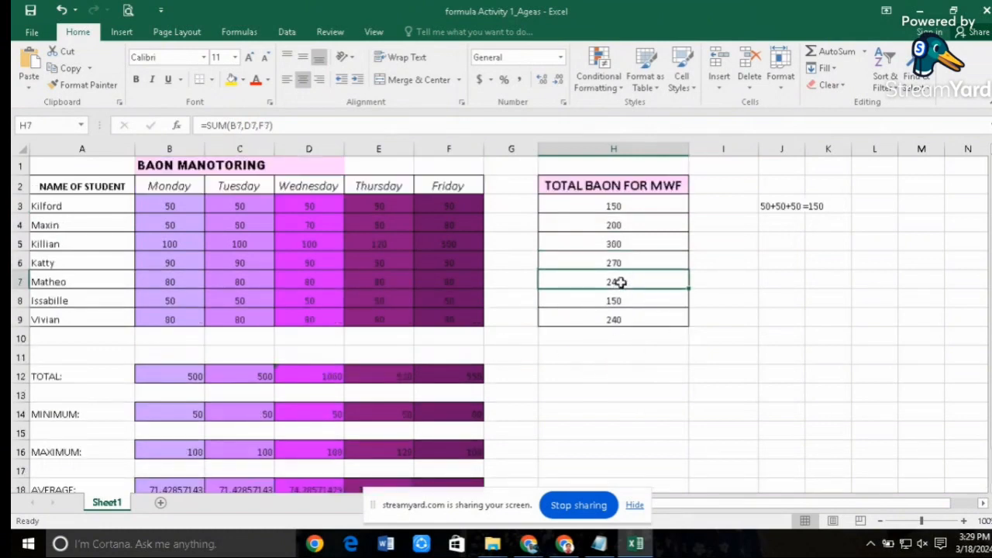
{"action": "left_click", "coordinate": [243, 128]}
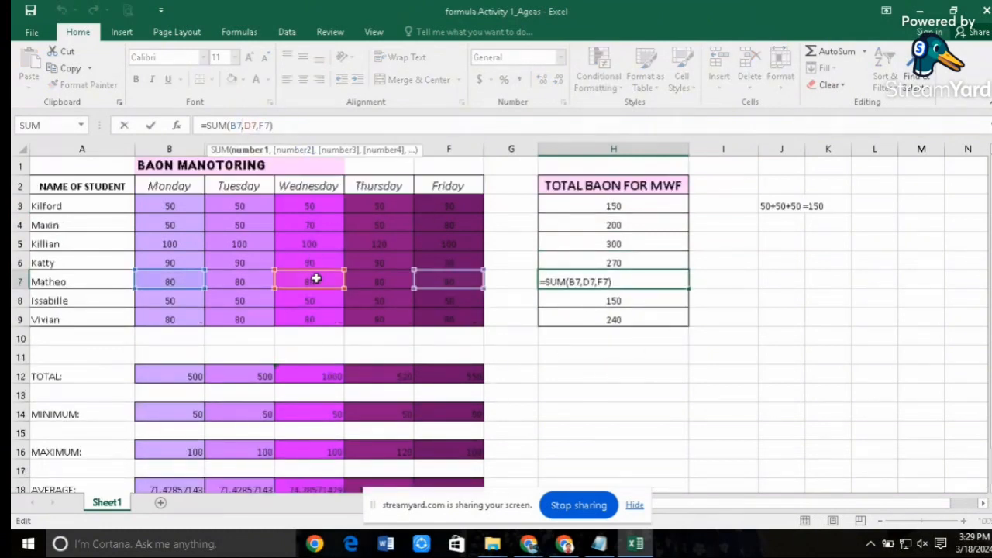
{"action": "left_click", "coordinate": [624, 308]}
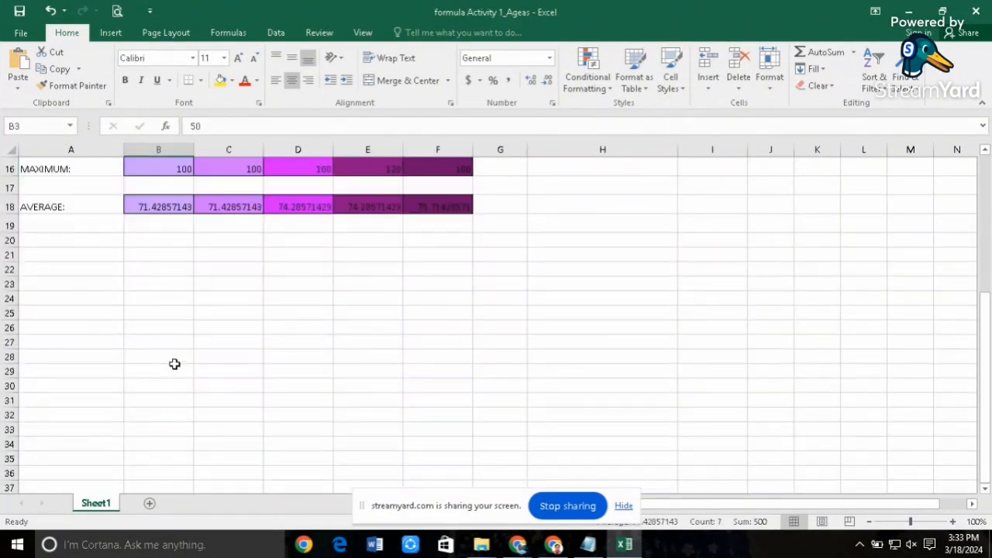
Write the note "At least 2 decimal points." in B20 below the averages
{"action": "scroll", "coordinate": [167, 357], "scroll_direction": "up", "scroll_amount": 1}
{"action": "left_click", "coordinate": [161, 309]}
{"action": "left_click", "coordinate": [157, 294]}
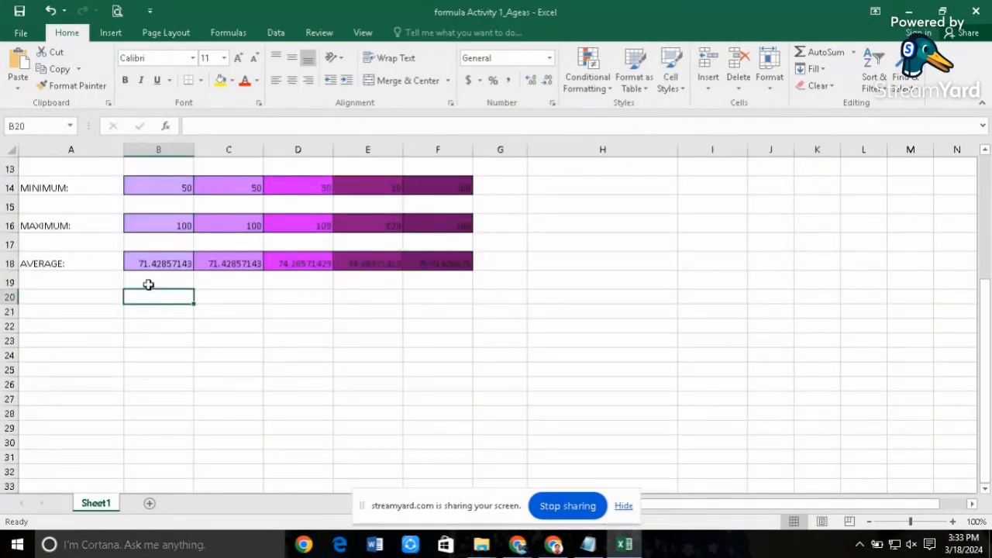
{"action": "type", "text": "At least 2"}
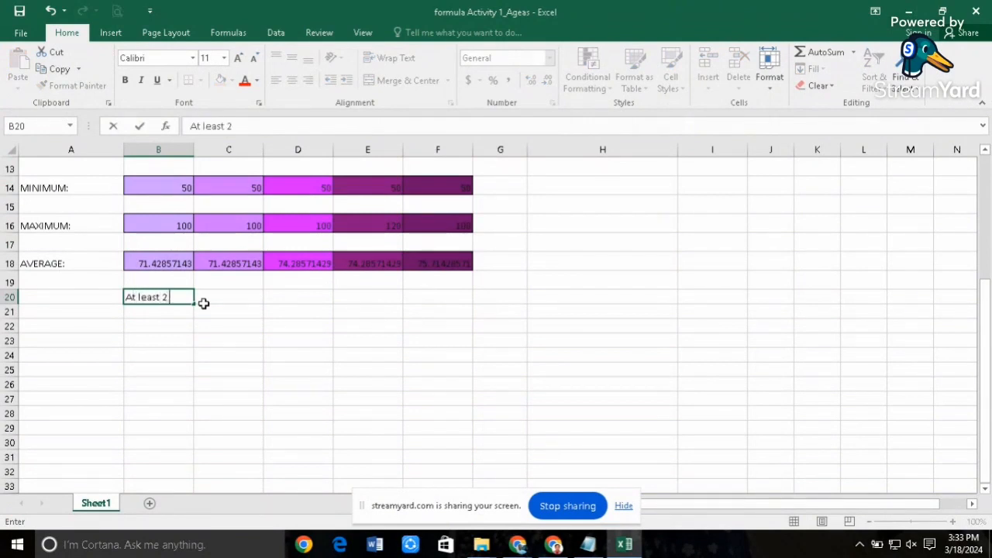
{"action": "type", "text": "decimal points."}
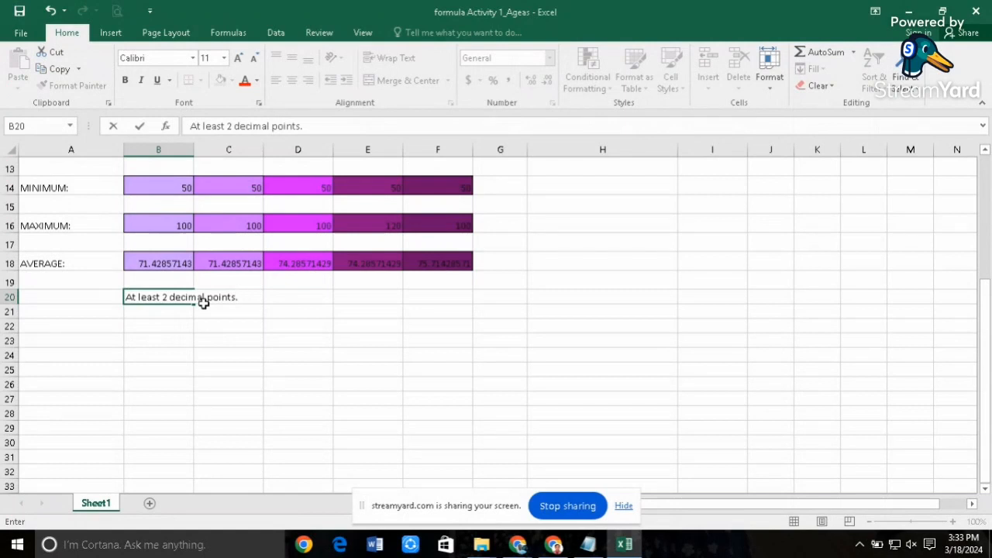
Erase the decimal-points note from B20
{"action": "key", "text": "BackSpace"}
{"action": "key", "text": "BackSpace"}
{"action": "key", "text": "BackSpace"}
{"action": "key", "text": "BackSpace"}
{"action": "key", "text": "BackSpace"}
{"action": "key", "text": "BackSpace"}
{"action": "key", "text": "BackSpace"}
{"action": "key", "text": "BackSpace"}
{"action": "key", "text": "BackSpace"}
{"action": "key", "text": "BackSpace"}
{"action": "key", "text": "BackSpace"}
{"action": "key", "text": "BackSpace"}
{"action": "key", "text": "BackSpace"}
{"action": "key", "text": "BackSpace"}
{"action": "key", "text": "BackSpace"}
{"action": "key", "text": "BackSpace"}
{"action": "key", "text": "BackSpace"}
{"action": "key", "text": "BackSpace"}
{"action": "key", "text": "BackSpace"}
{"action": "key", "text": "BackSpace"}
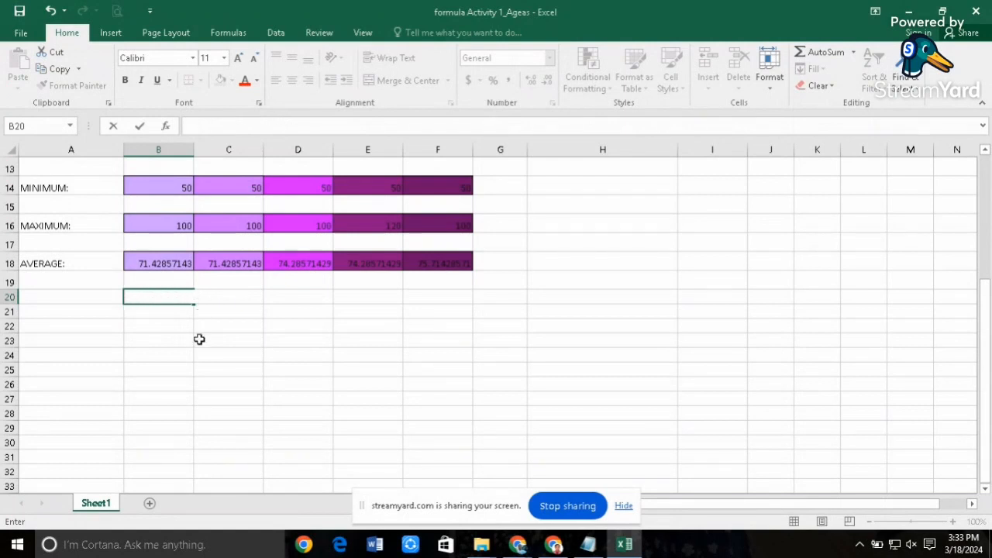
{"action": "left_click", "coordinate": [199, 339]}
Reduce the Monday average in B18 to two decimal places
{"action": "left_click", "coordinate": [168, 259]}
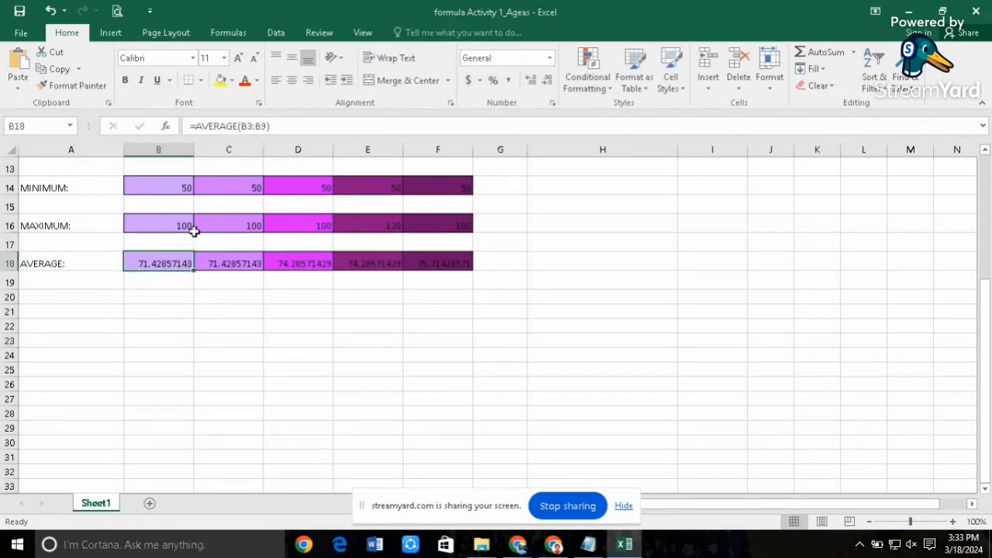
{"action": "left_click", "coordinate": [548, 83]}
{"action": "left_click", "coordinate": [548, 82]}
{"action": "left_click", "coordinate": [548, 82]}
{"action": "left_click", "coordinate": [548, 82]}
{"action": "left_click", "coordinate": [548, 82]}
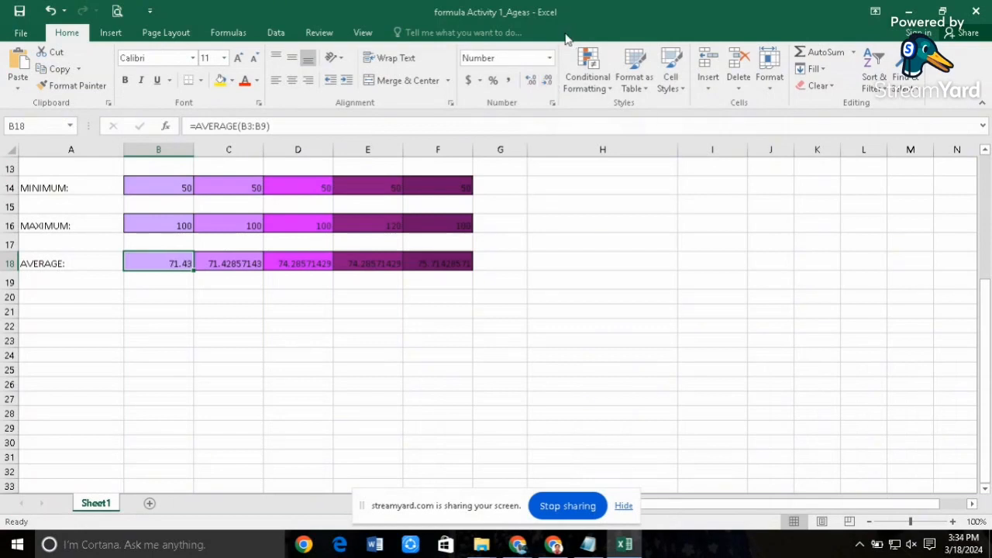
{"action": "left_click", "coordinate": [219, 356]}
Reduce the Tuesday-to-Friday averages in C18:F18 to three decimal places
{"action": "left_click", "coordinate": [220, 267]}
{"action": "left_click_drag", "start_coordinate": [317, 268], "coordinate": [445, 270]}
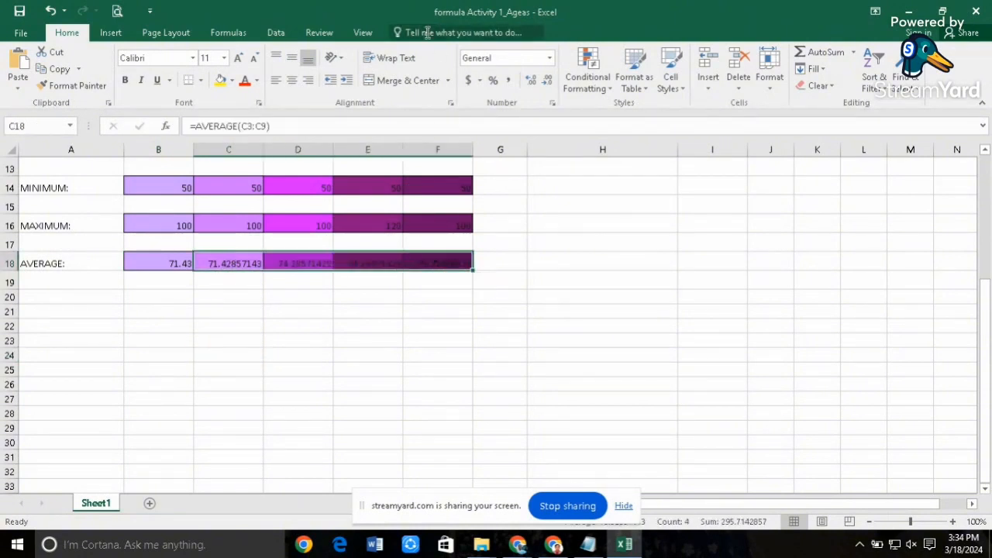
{"action": "left_click", "coordinate": [548, 80]}
{"action": "left_click", "coordinate": [549, 82]}
{"action": "left_click", "coordinate": [548, 82]}
{"action": "left_click", "coordinate": [548, 82]}
{"action": "left_click", "coordinate": [548, 82]}
{"action": "left_click", "coordinate": [371, 325]}
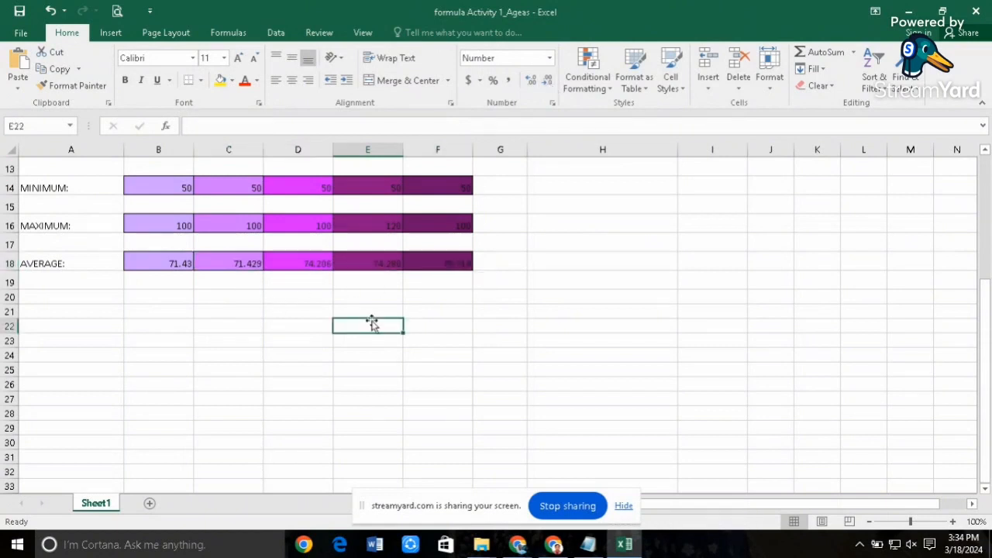
Review the shortened averages in row 18 and the other summary rows and totals across the sheet
{"action": "left_click", "coordinate": [251, 266]}
{"action": "left_click", "coordinate": [310, 271]}
{"action": "left_click", "coordinate": [367, 264]}
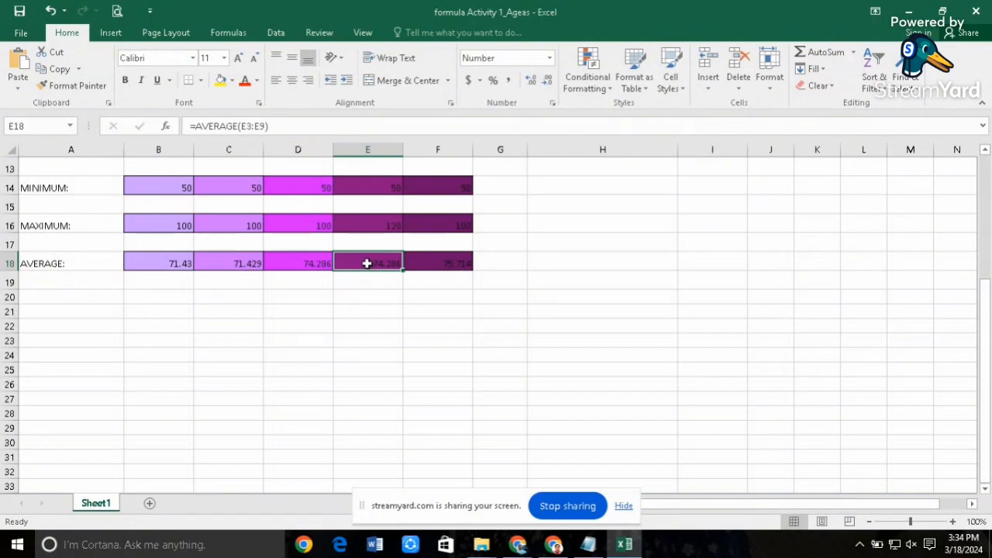
{"action": "left_click", "coordinate": [358, 380]}
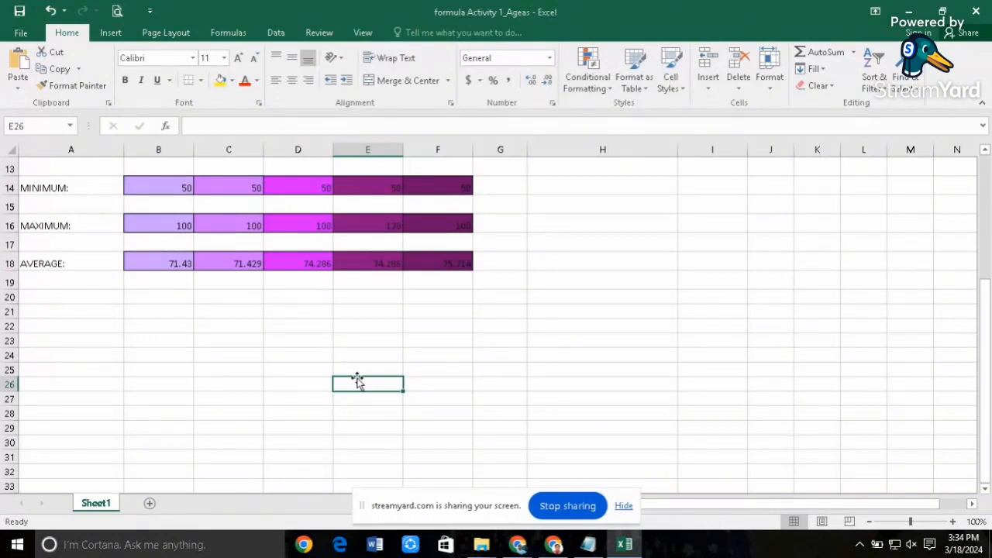
{"action": "left_click", "coordinate": [395, 370]}
{"action": "scroll", "coordinate": [428, 355], "scroll_direction": "up", "scroll_amount": 4}
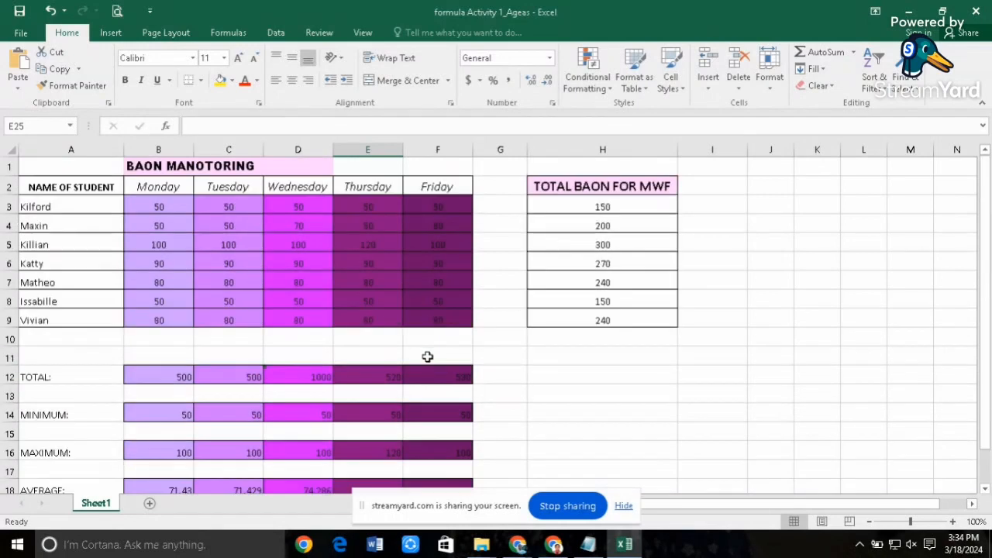
{"action": "left_click", "coordinate": [564, 411]}
{"action": "scroll", "coordinate": [417, 378], "scroll_direction": "down", "scroll_amount": 2}
{"action": "left_click", "coordinate": [555, 436]}
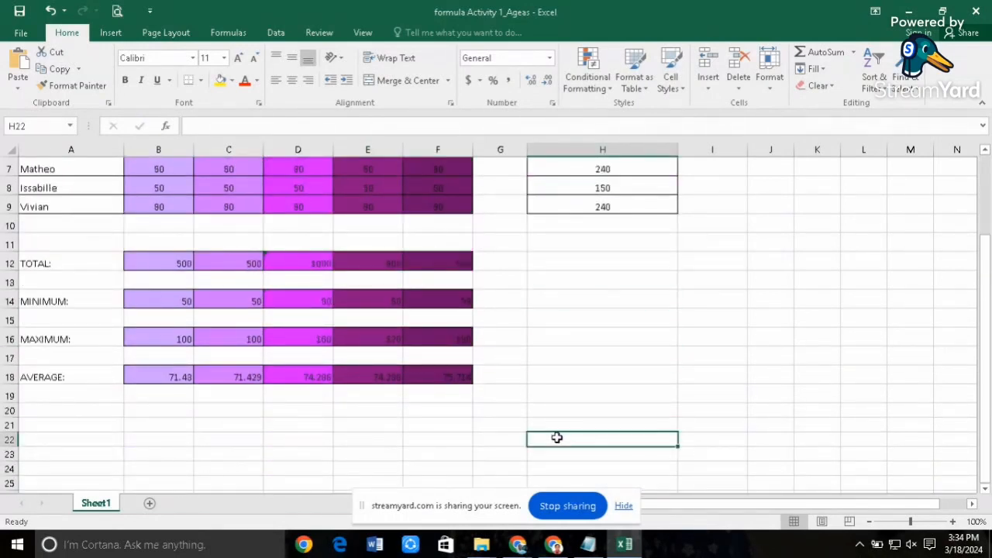
{"action": "left_click", "coordinate": [357, 379]}
{"action": "left_click", "coordinate": [371, 339]}
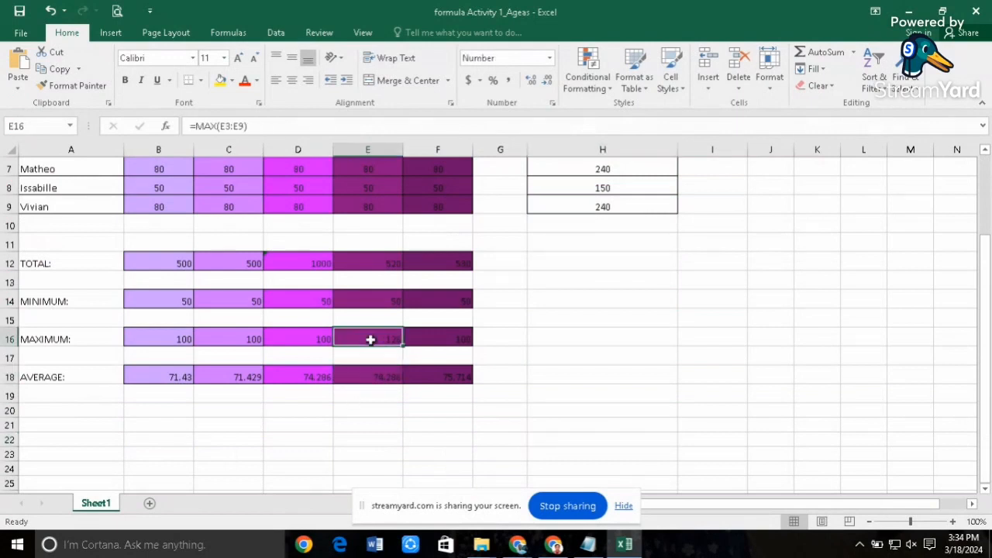
Review the total, minimum, maximum and average formulas in the Thursday and Friday columns
{"action": "left_click", "coordinate": [365, 302]}
{"action": "left_click", "coordinate": [369, 265]}
{"action": "left_click", "coordinate": [458, 263]}
{"action": "left_click", "coordinate": [455, 303]}
{"action": "left_click", "coordinate": [458, 339]}
{"action": "left_click", "coordinate": [452, 414]}
{"action": "left_click", "coordinate": [448, 394]}
{"action": "left_click", "coordinate": [448, 375]}
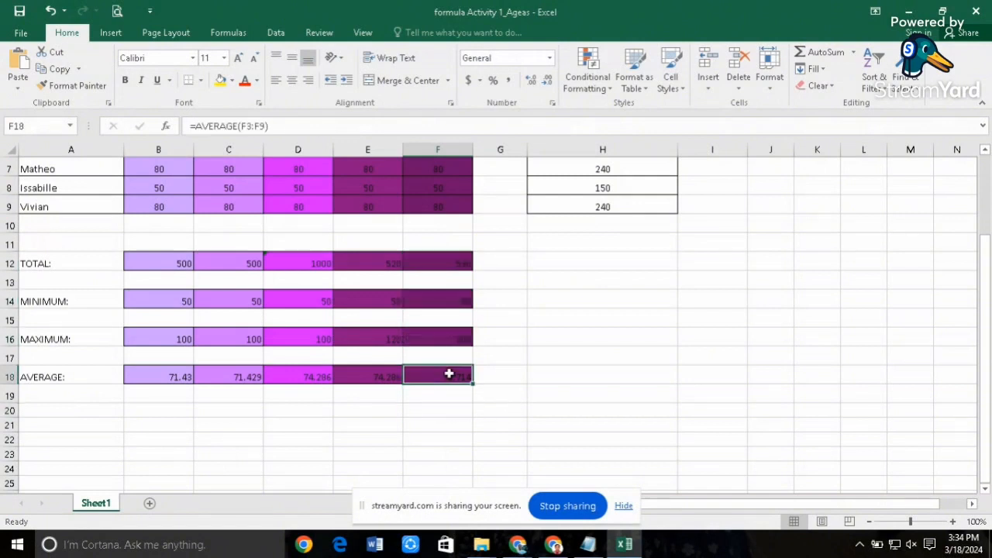
Compare the students' daily amounts for Wednesday, Thursday and Friday with the summary rows below them
{"action": "scroll", "coordinate": [448, 377], "scroll_direction": "up", "scroll_amount": 2}
{"action": "left_click_drag", "start_coordinate": [438, 190], "coordinate": [436, 224]}
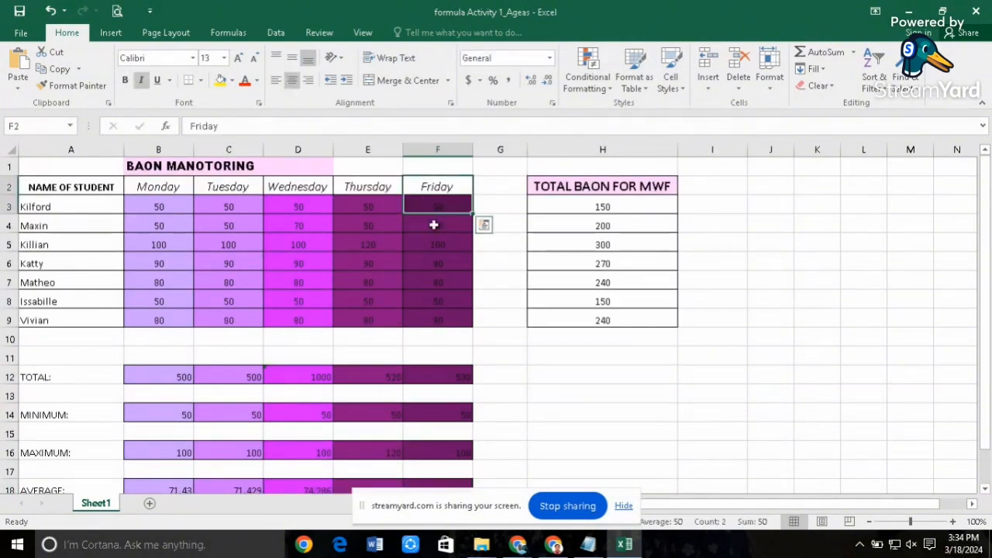
{"action": "left_click", "coordinate": [428, 228]}
{"action": "left_click", "coordinate": [381, 452]}
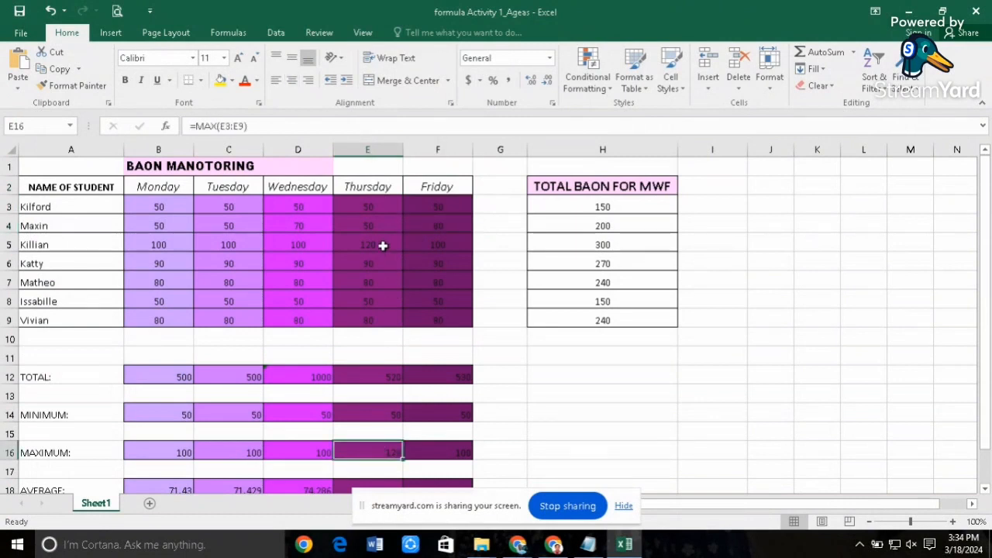
{"action": "left_click_drag", "start_coordinate": [381, 200], "coordinate": [371, 320]}
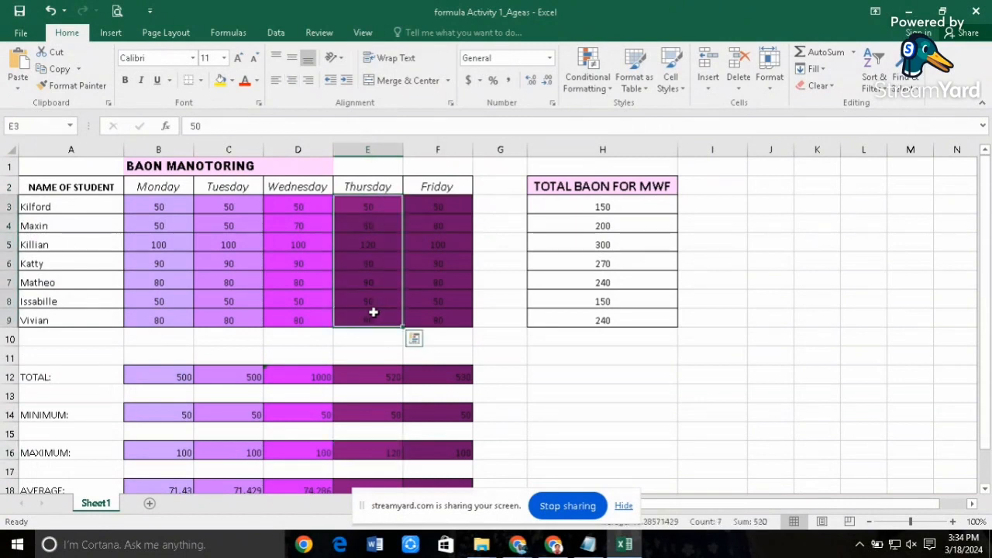
{"action": "left_click", "coordinate": [303, 400]}
{"action": "left_click_drag", "start_coordinate": [300, 208], "coordinate": [300, 229]}
{"action": "left_click", "coordinate": [569, 452]}
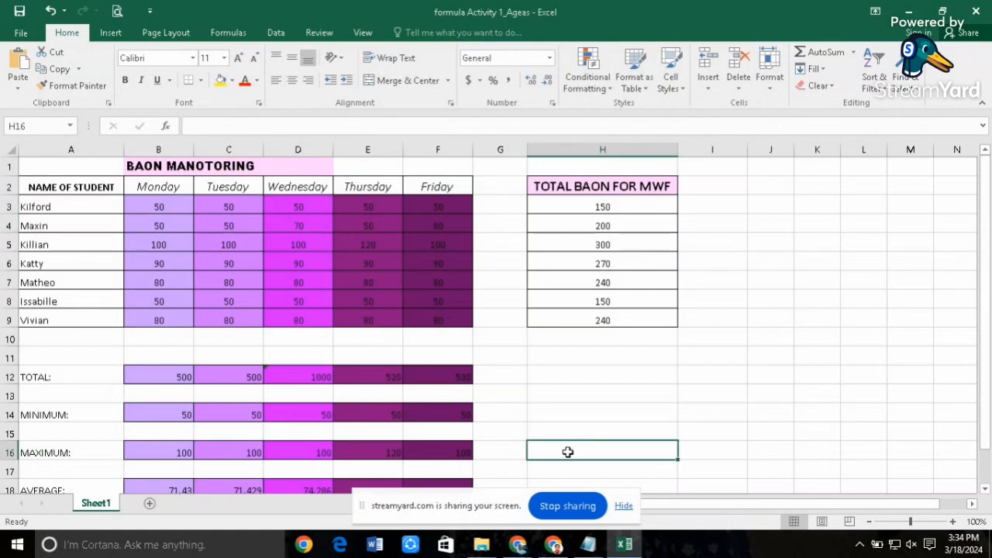
Clear all the total, minimum, maximum and average results in B12:F21, keeping the cell colours
{"action": "scroll", "coordinate": [405, 471], "scroll_direction": "down", "scroll_amount": 2}
{"action": "left_click_drag", "start_coordinate": [455, 424], "coordinate": [169, 257]}
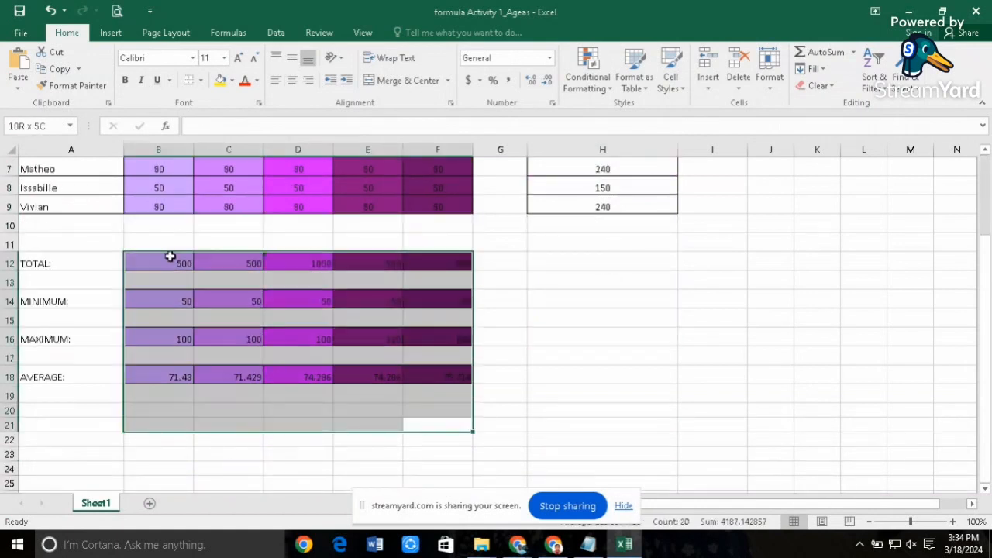
{"action": "key", "text": "Delete"}
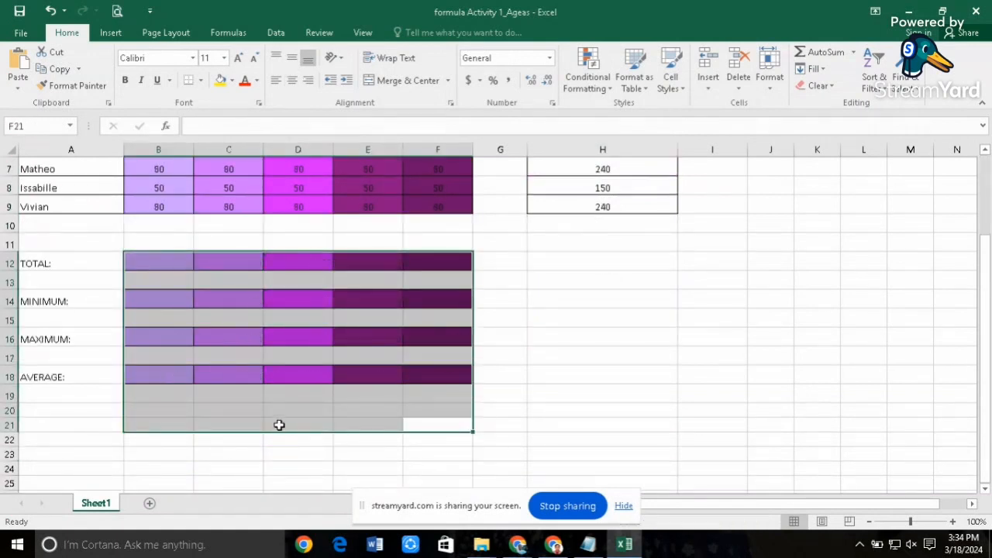
{"action": "left_click", "coordinate": [518, 377]}
Calculate the Monday total in B12 with a SUM formula over B3:B9
{"action": "scroll", "coordinate": [511, 465], "scroll_direction": "up", "scroll_amount": 2}
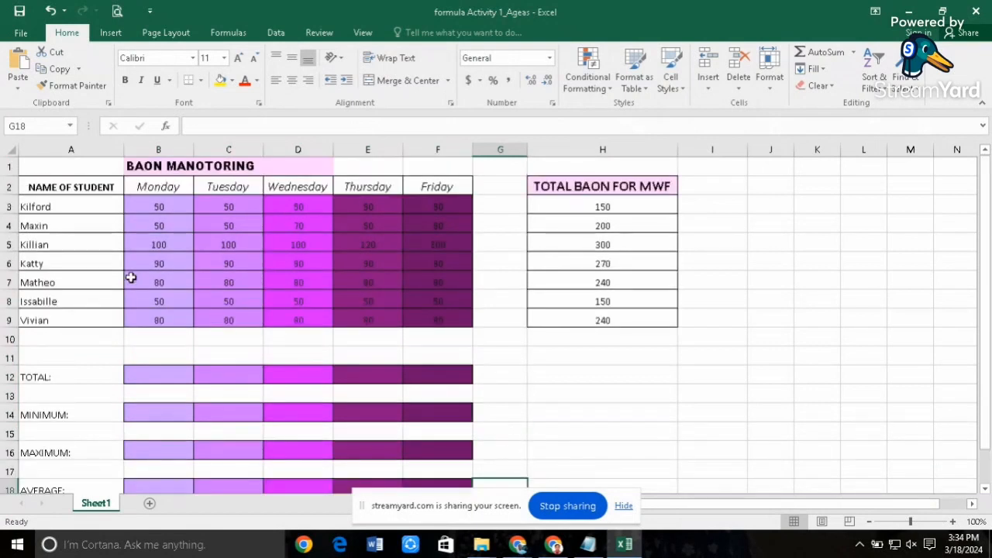
{"action": "left_click", "coordinate": [162, 385]}
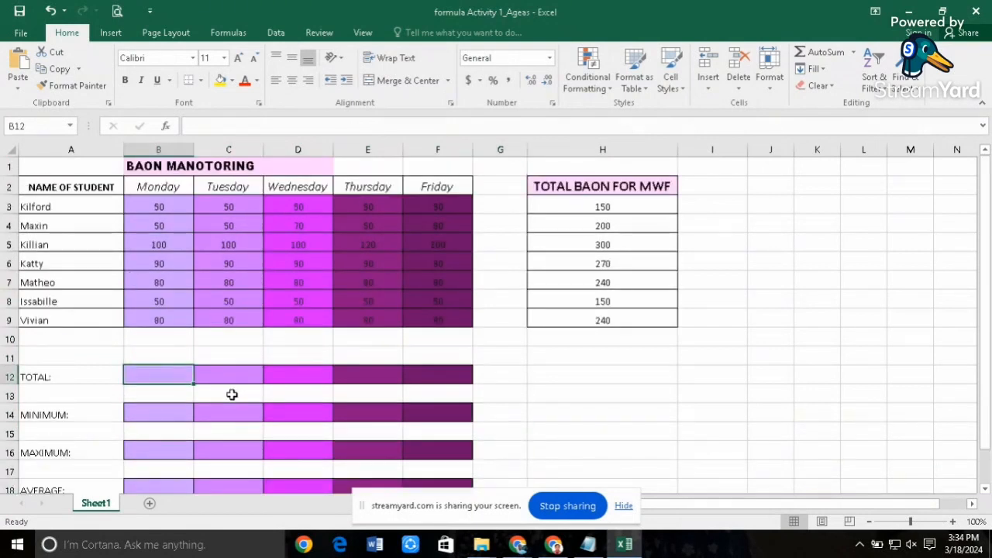
{"action": "type", "text": "="}
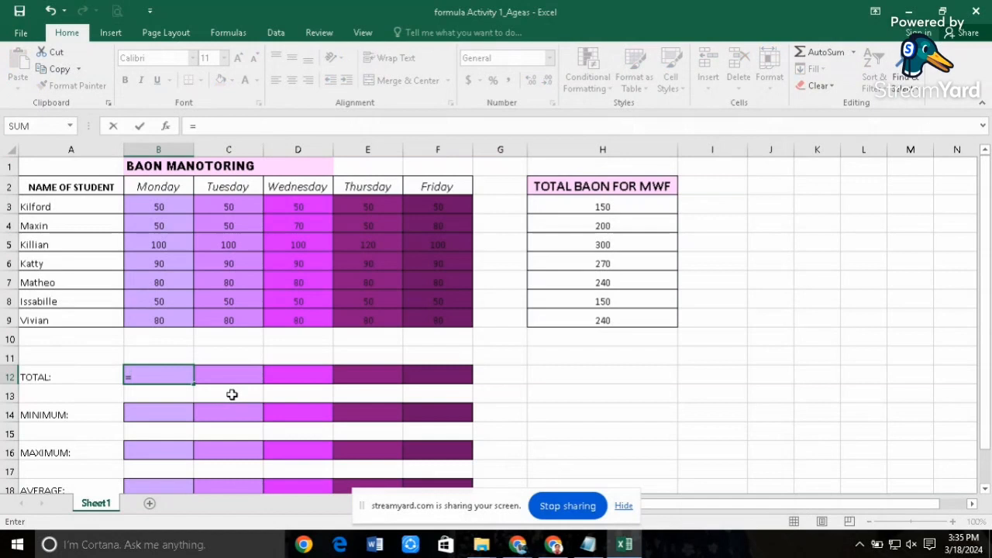
{"action": "type", "text": "sum"}
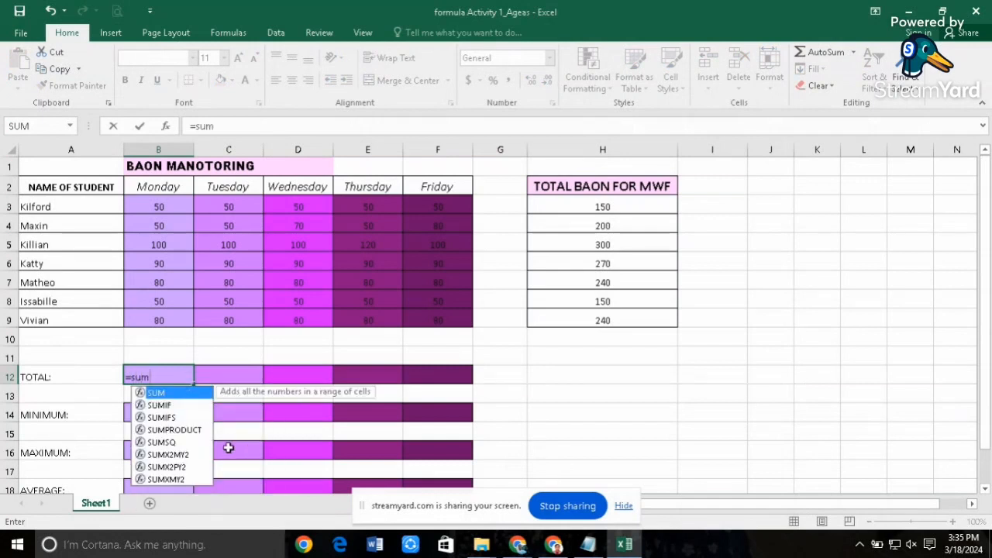
{"action": "double_click", "coordinate": [166, 393]}
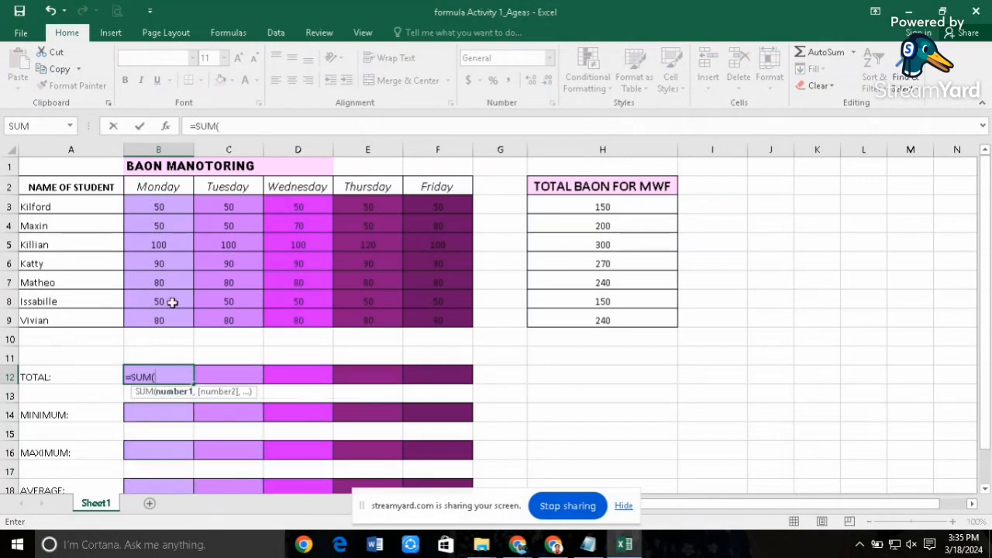
{"action": "left_click_drag", "start_coordinate": [153, 209], "coordinate": [143, 328]}
{"action": "key", "text": "Return"}
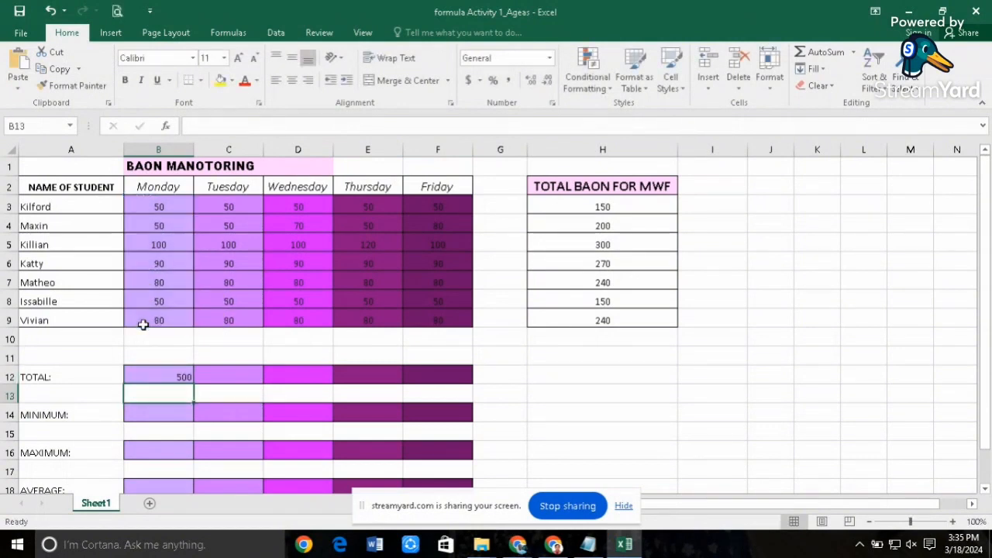
Calculate the Monday minimum in B14 with a MIN formula over B3:B9
{"action": "left_click_drag", "start_coordinate": [173, 381], "coordinate": [164, 448]}
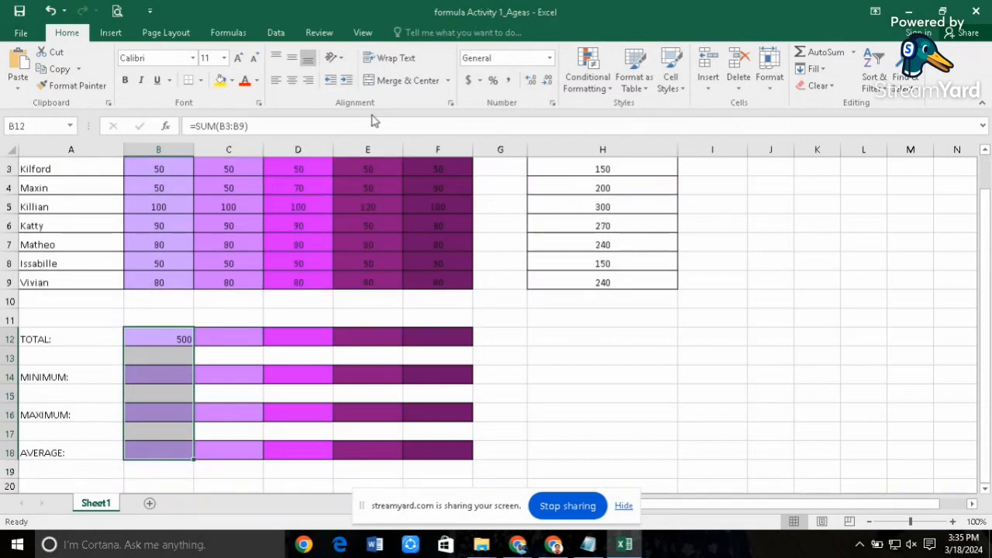
{"action": "left_click", "coordinate": [589, 374]}
{"action": "left_click", "coordinate": [165, 372]}
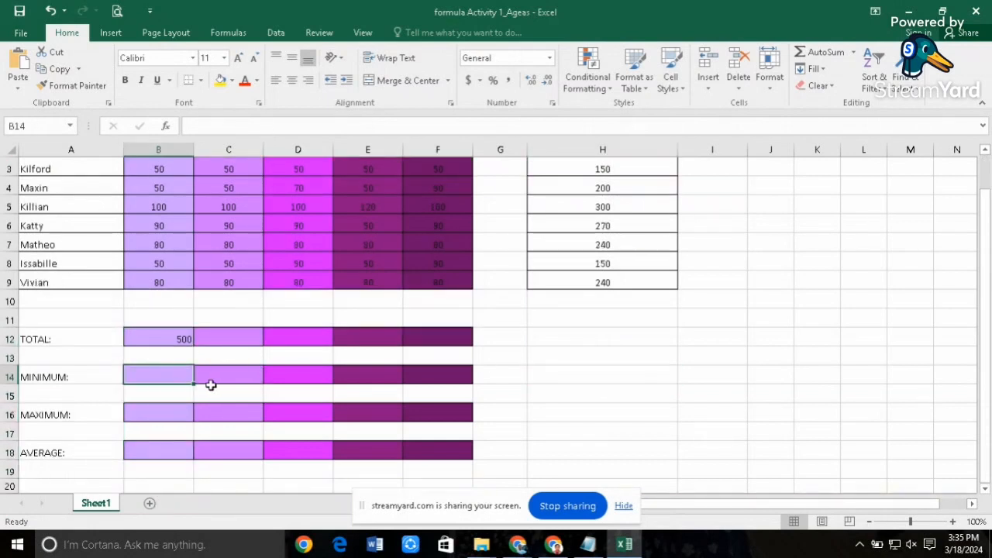
{"action": "type", "text": "=,m"}
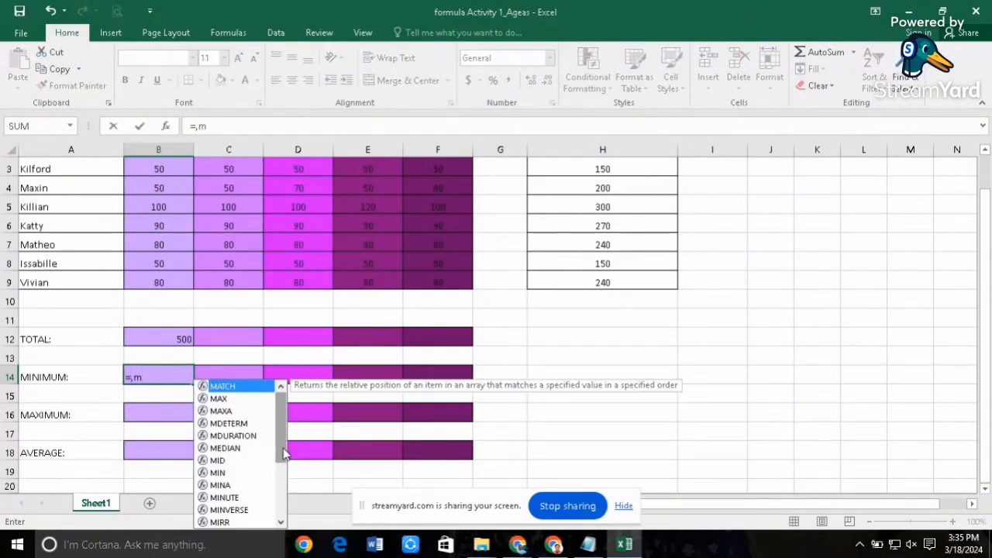
{"action": "key", "text": "BackSpace"}
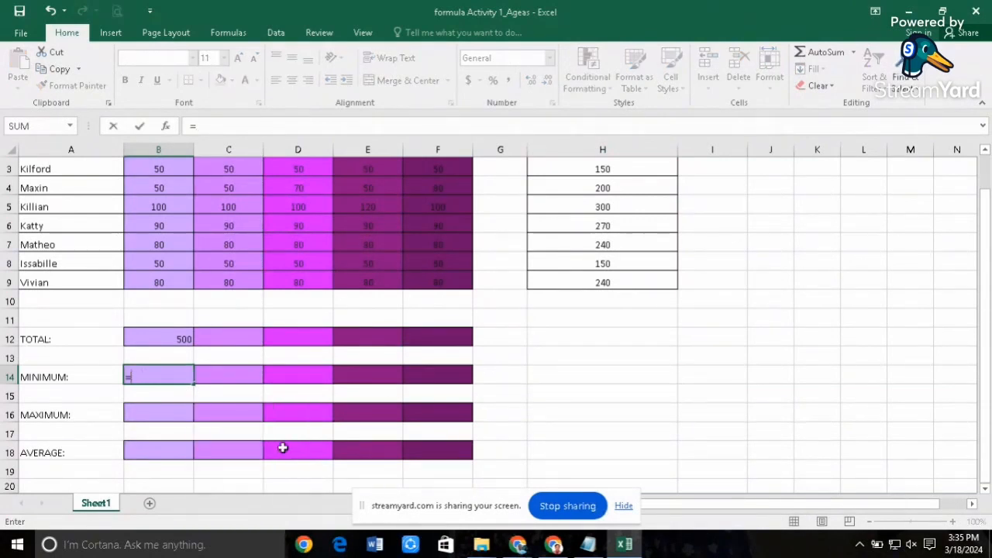
{"action": "type", "text": "min"}
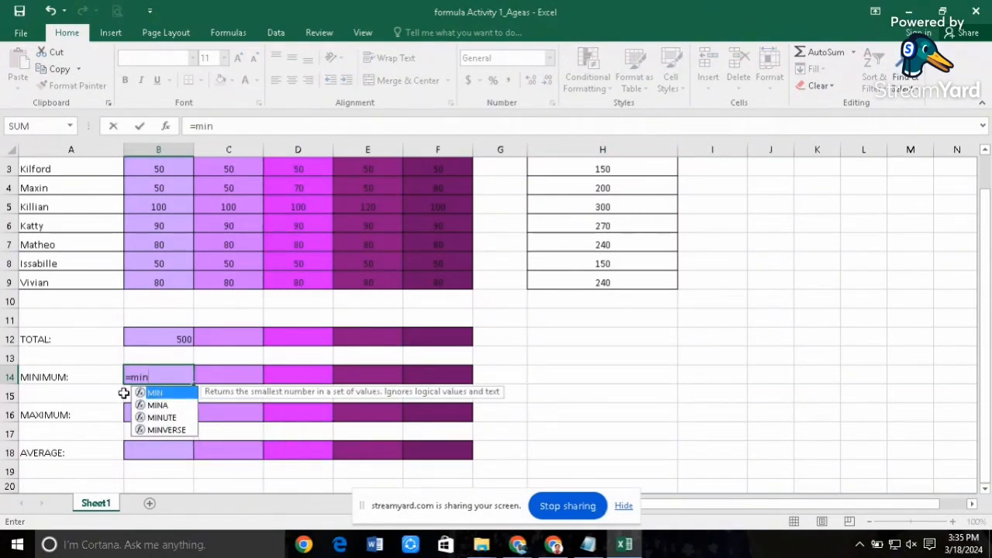
{"action": "double_click", "coordinate": [156, 393]}
{"action": "scroll", "coordinate": [194, 418], "scroll_direction": "up", "scroll_amount": 1}
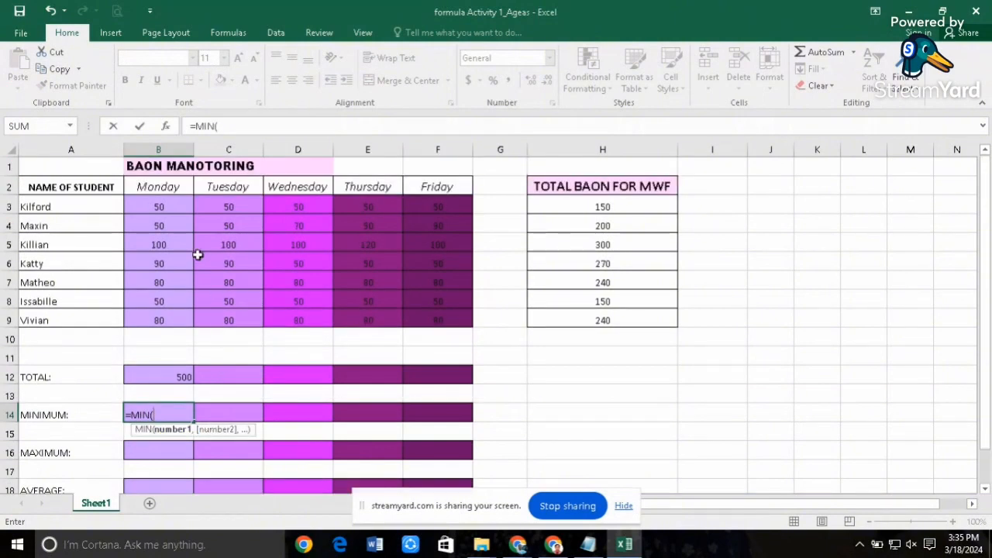
{"action": "left_click_drag", "start_coordinate": [166, 209], "coordinate": [155, 317]}
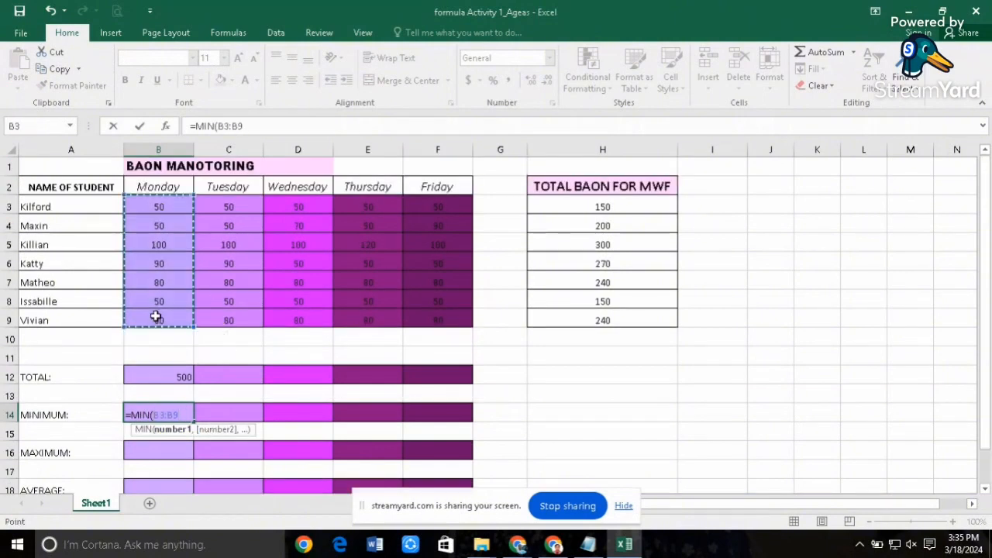
{"action": "key", "text": "Return"}
Calculate the Monday maximum in B16 with a MAX formula over the Monday amounts
{"action": "left_click", "coordinate": [166, 453]}
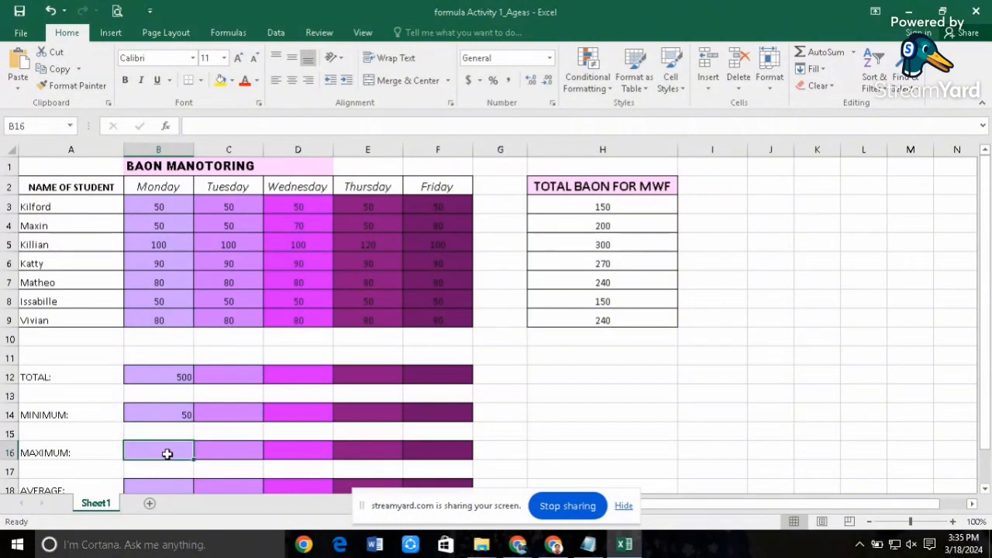
{"action": "type", "text": "=max"}
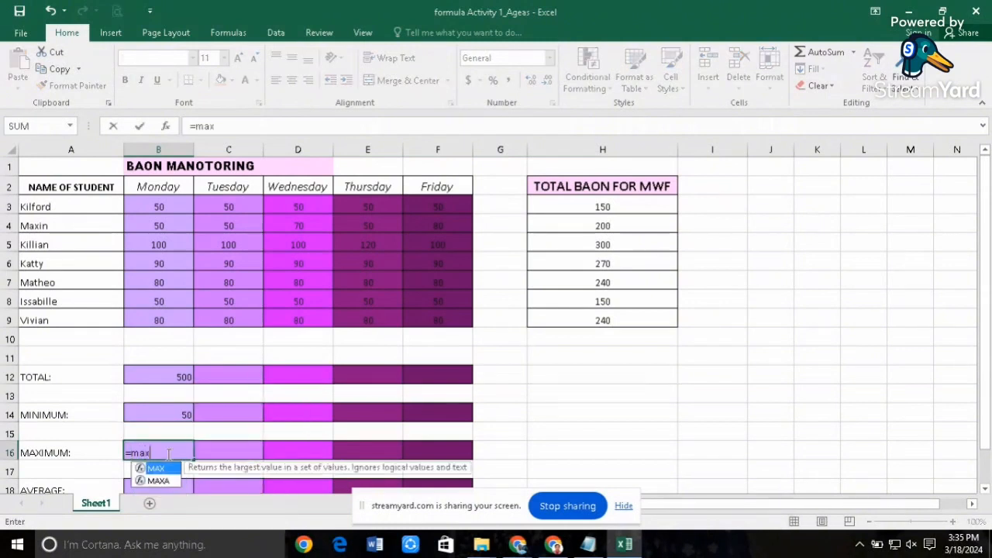
{"action": "key", "text": "Tab"}
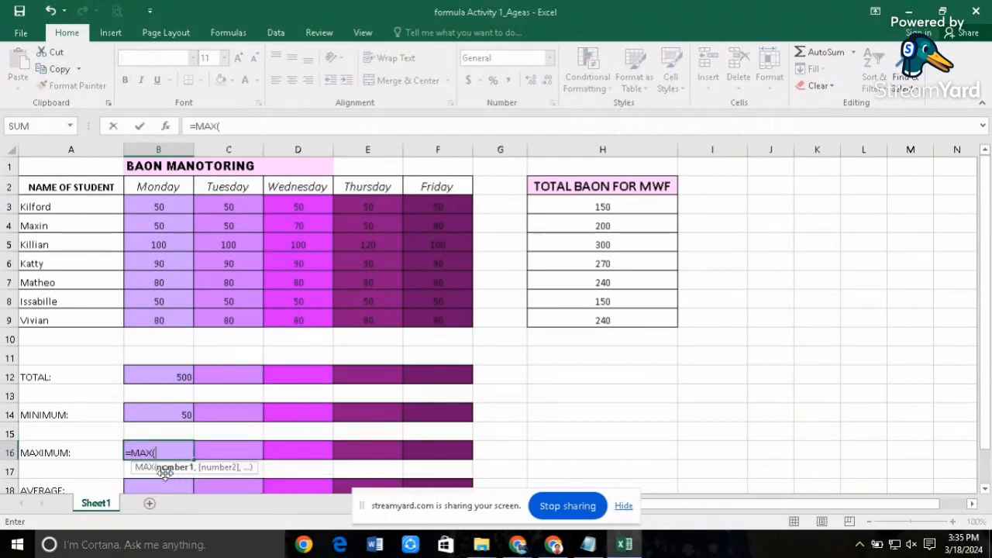
{"action": "left_click_drag", "start_coordinate": [168, 207], "coordinate": [155, 314]}
{"action": "key", "text": "Return"}
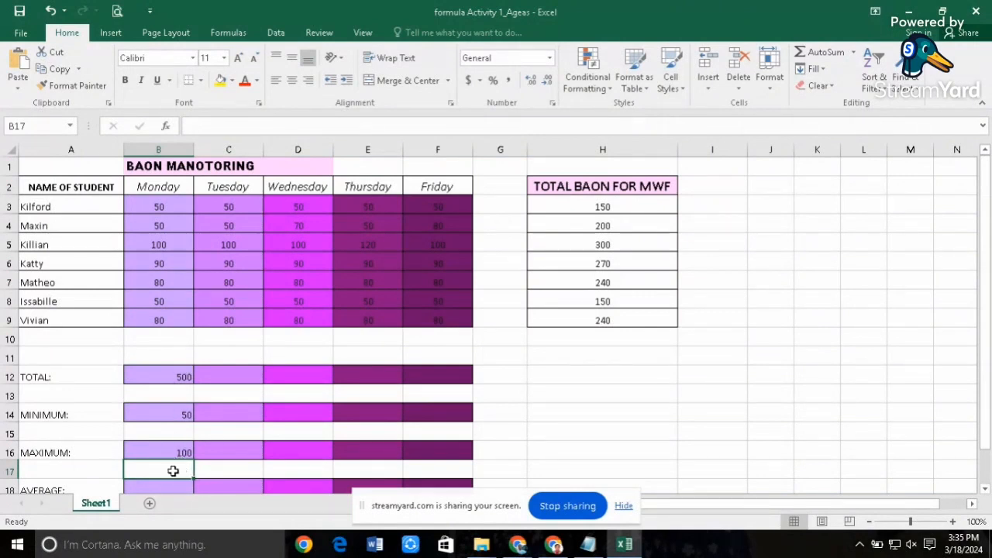
Calculate the Monday average in B18 with an AVERAGE formula over B3:B9
{"action": "scroll", "coordinate": [173, 470], "scroll_direction": "down", "scroll_amount": 1}
{"action": "left_click", "coordinate": [170, 435]}
{"action": "type", "text": "="}
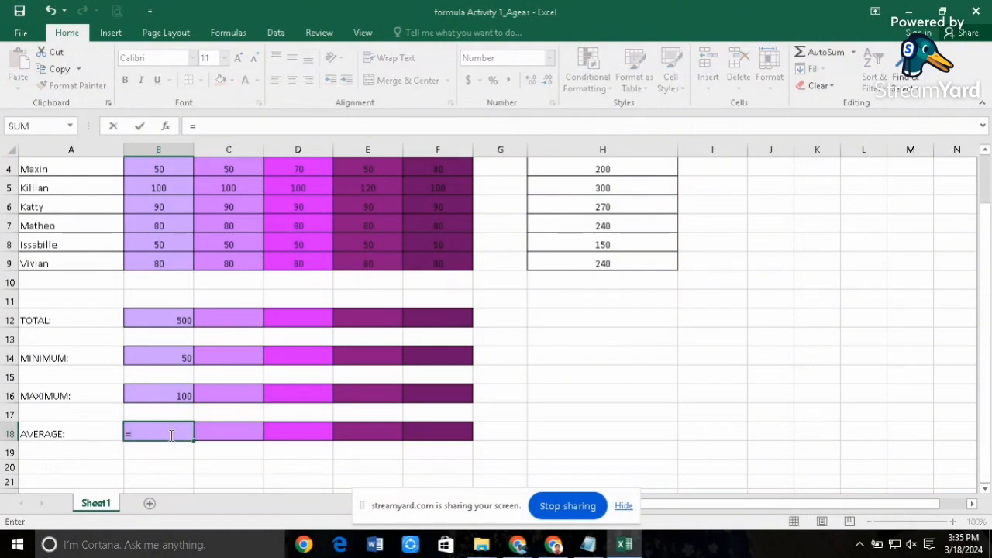
{"action": "type", "text": "averag"}
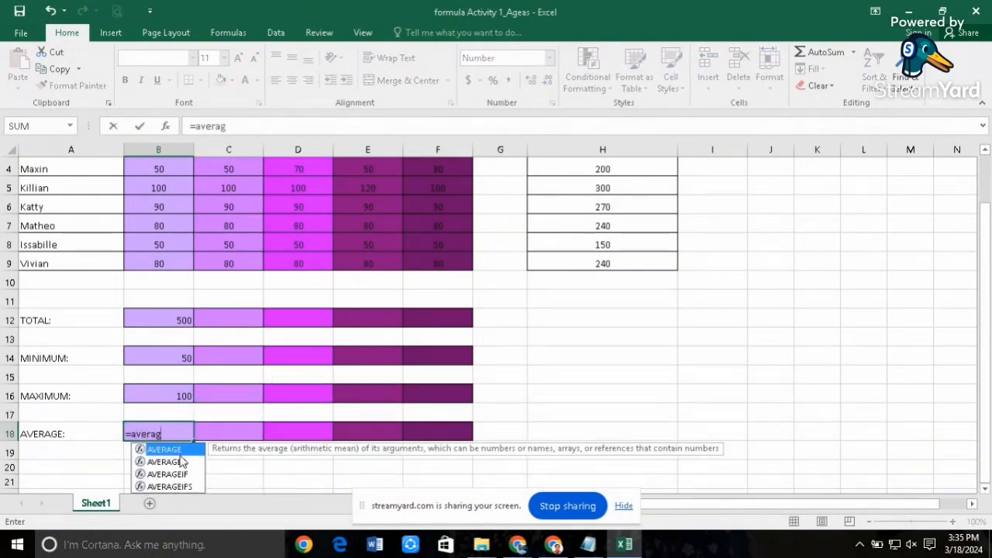
{"action": "double_click", "coordinate": [177, 450]}
{"action": "scroll", "coordinate": [190, 302], "scroll_direction": "up", "scroll_amount": 1}
{"action": "left_click_drag", "start_coordinate": [159, 206], "coordinate": [155, 320]}
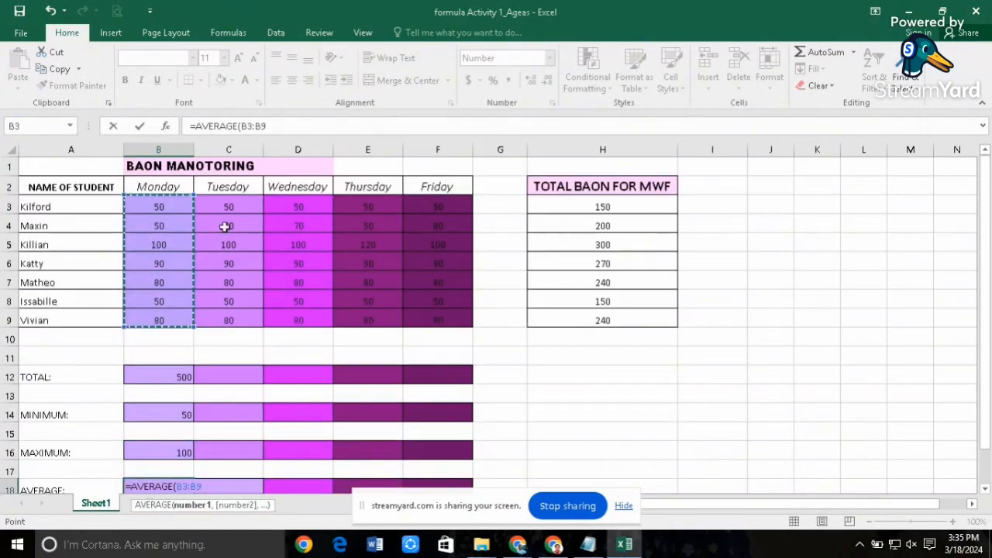
{"action": "left_click", "coordinate": [267, 130]}
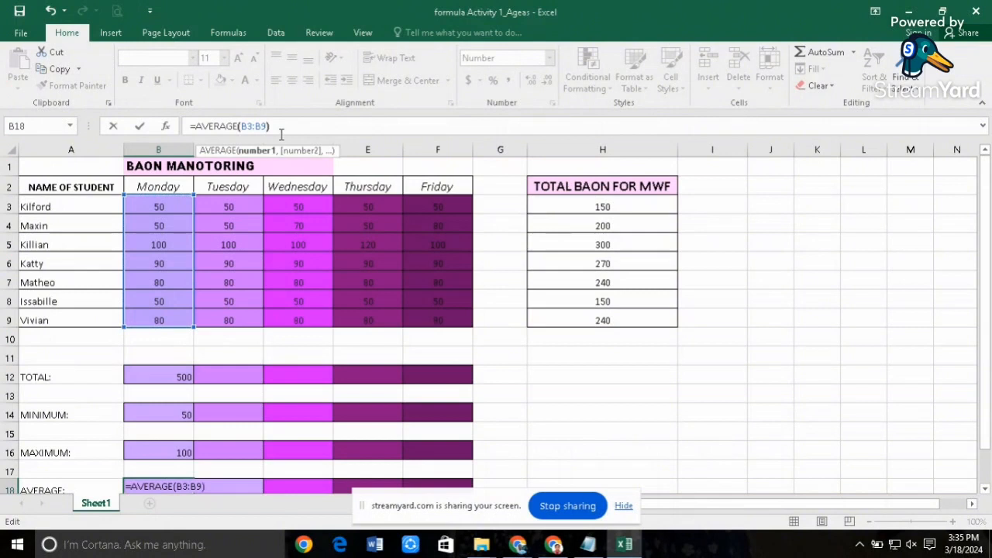
{"action": "key", "text": "Return"}
{"action": "left_click", "coordinate": [230, 469]}
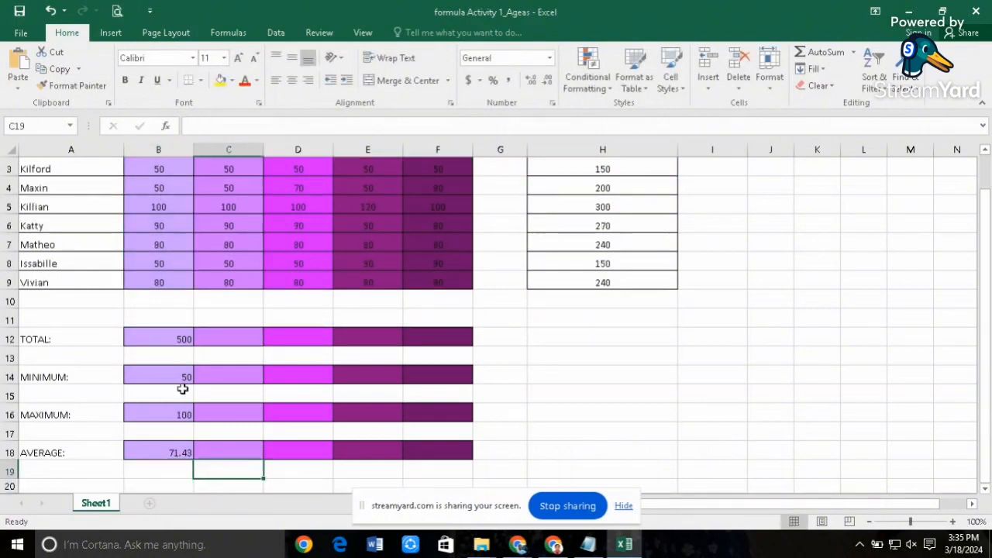
{"action": "left_click", "coordinate": [167, 342]}
{"action": "left_click", "coordinate": [245, 339]}
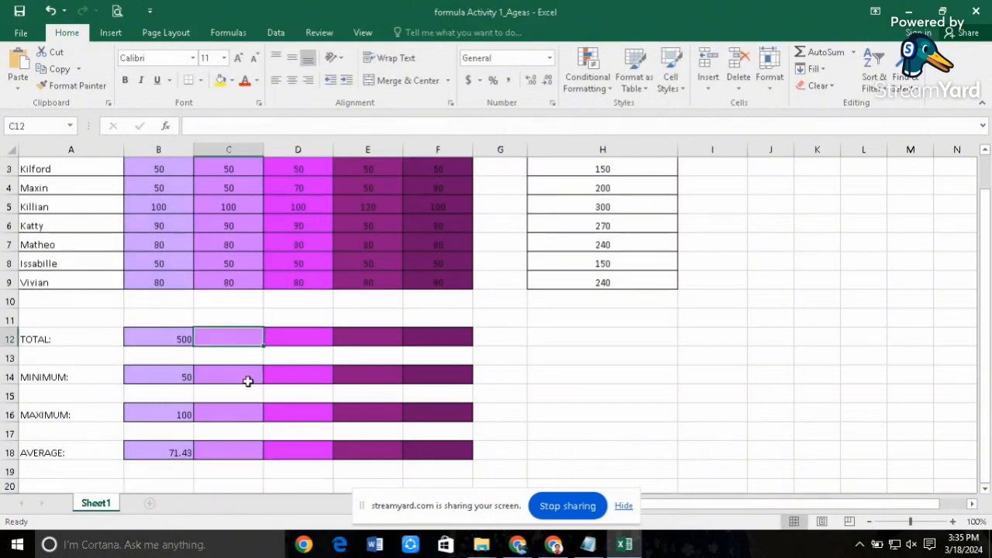
{"action": "left_click", "coordinate": [168, 338]}
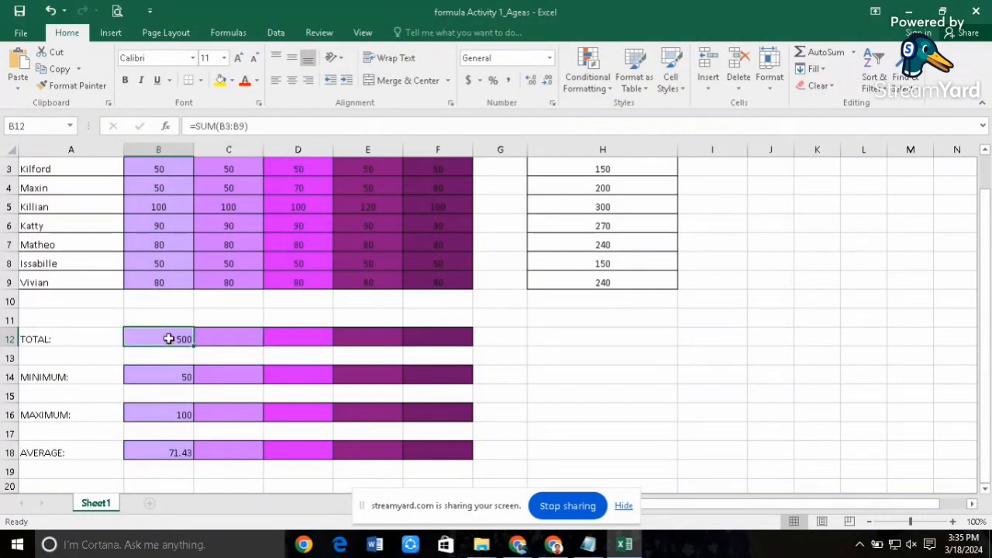
{"action": "right_click", "coordinate": [168, 339]}
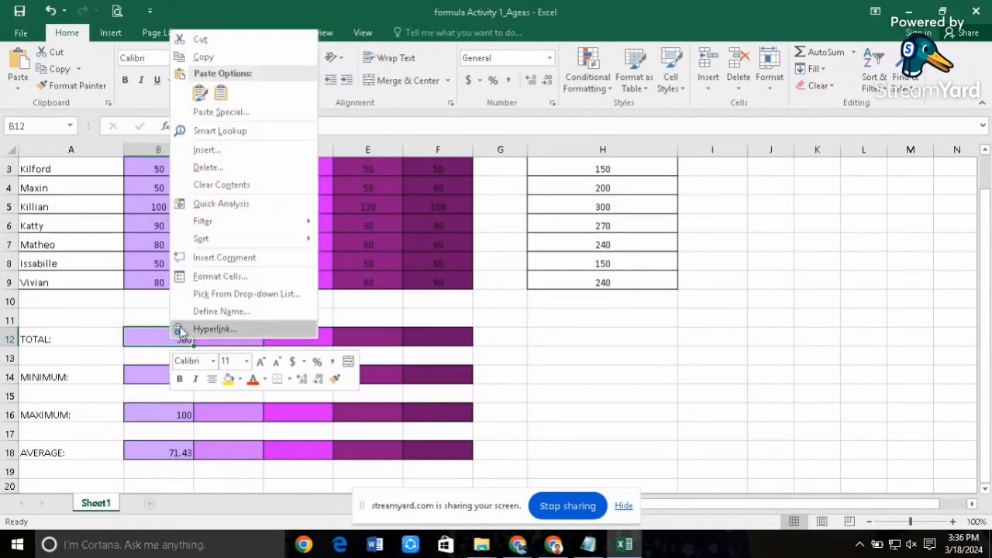
{"action": "left_click", "coordinate": [338, 456]}
Copy the Monday summary cells B12:B18 and paste only their formulas into the Tuesday column starting at C12
{"action": "left_click_drag", "start_coordinate": [163, 339], "coordinate": [160, 451]}
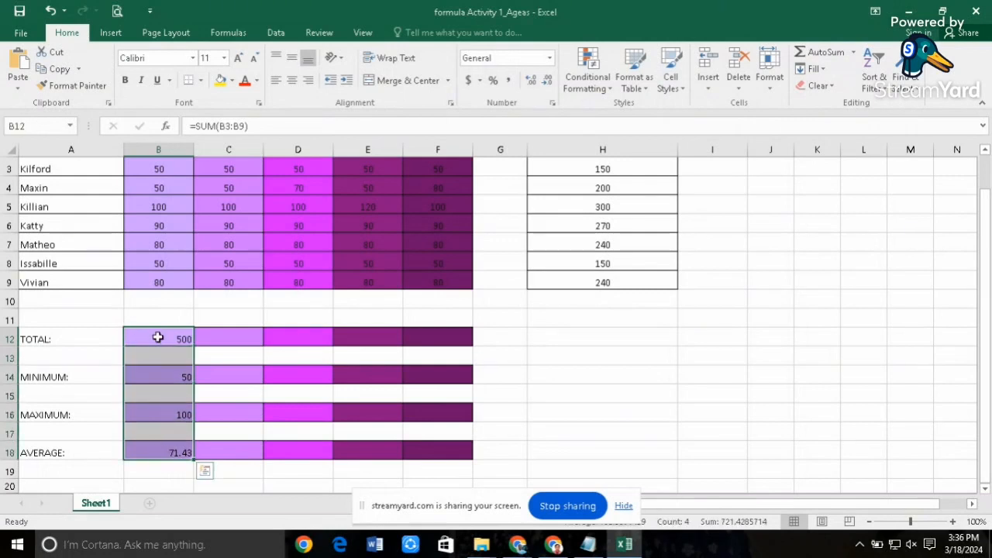
{"action": "right_click", "coordinate": [158, 338]}
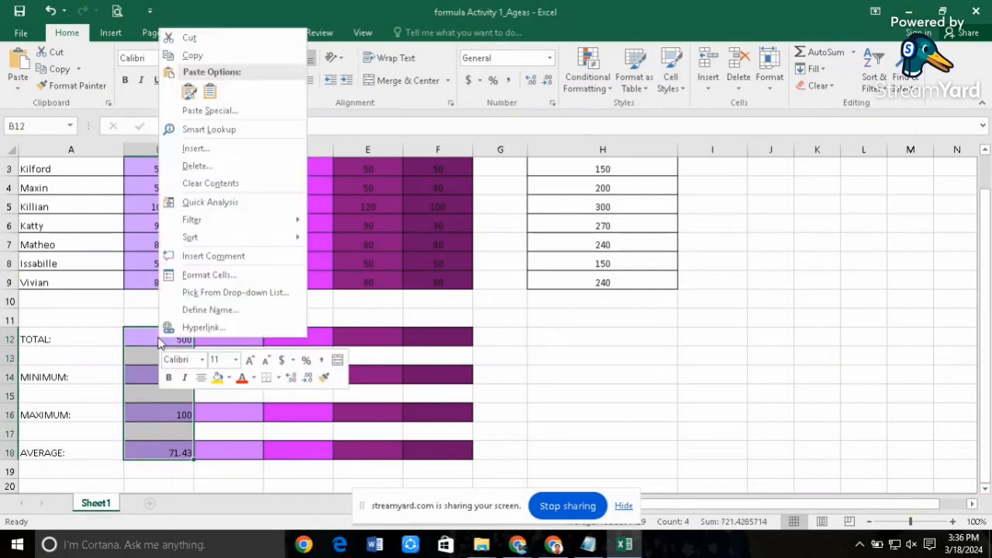
{"action": "left_click", "coordinate": [201, 59]}
{"action": "left_click", "coordinate": [227, 339]}
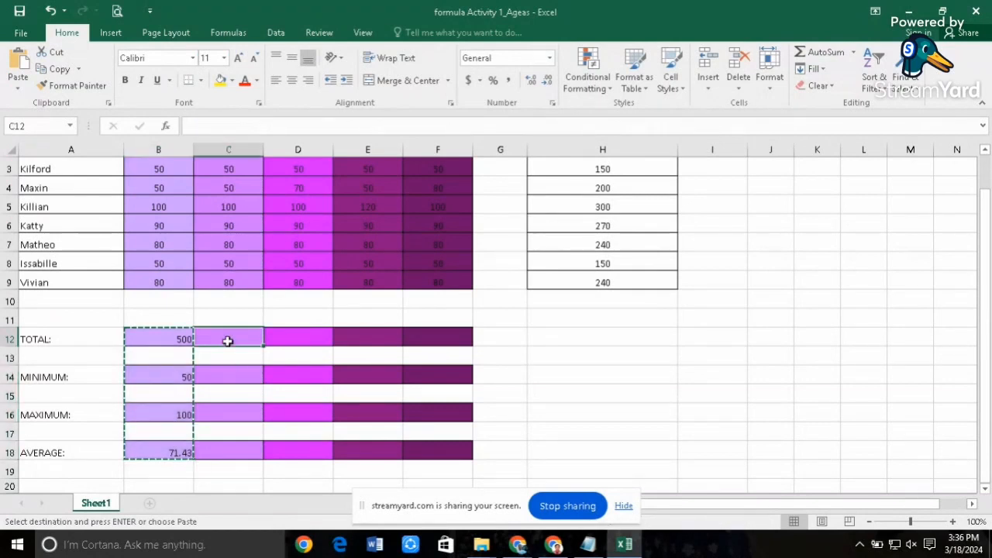
{"action": "right_click", "coordinate": [231, 336]}
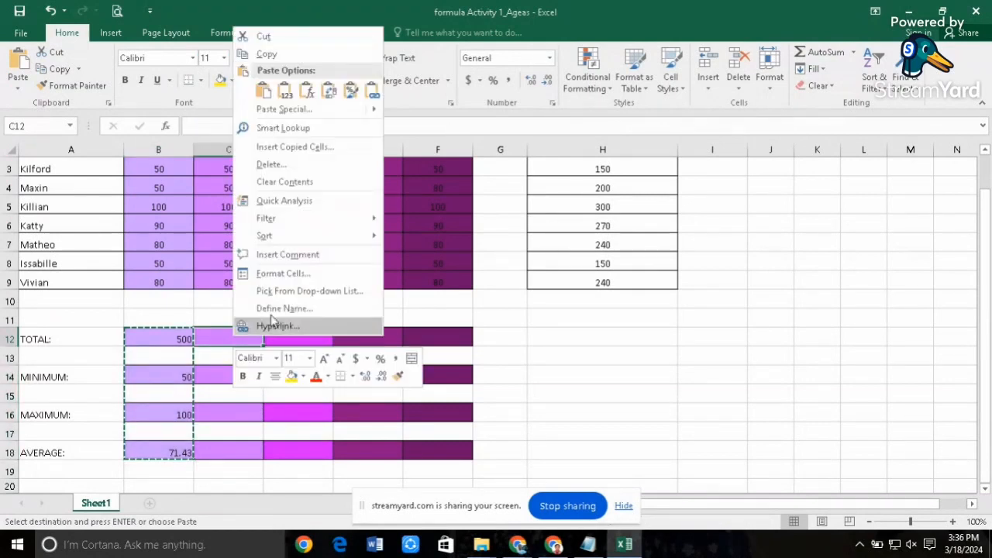
{"action": "left_click", "coordinate": [308, 92]}
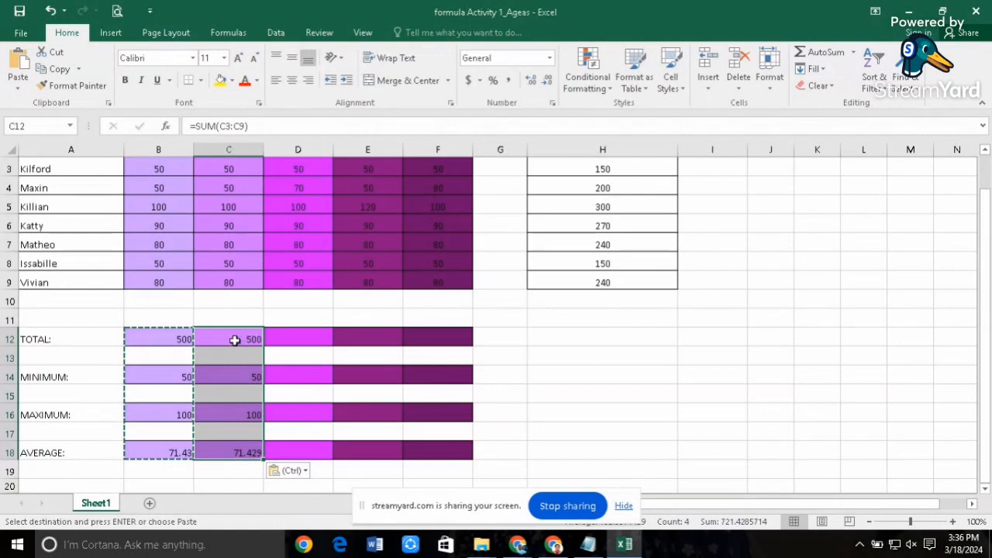
Paste only the copied summary formulas into the Wednesday, Thursday and Friday columns, starting at D12, E12 and F12
{"action": "left_click", "coordinate": [300, 336]}
{"action": "right_click", "coordinate": [301, 336]}
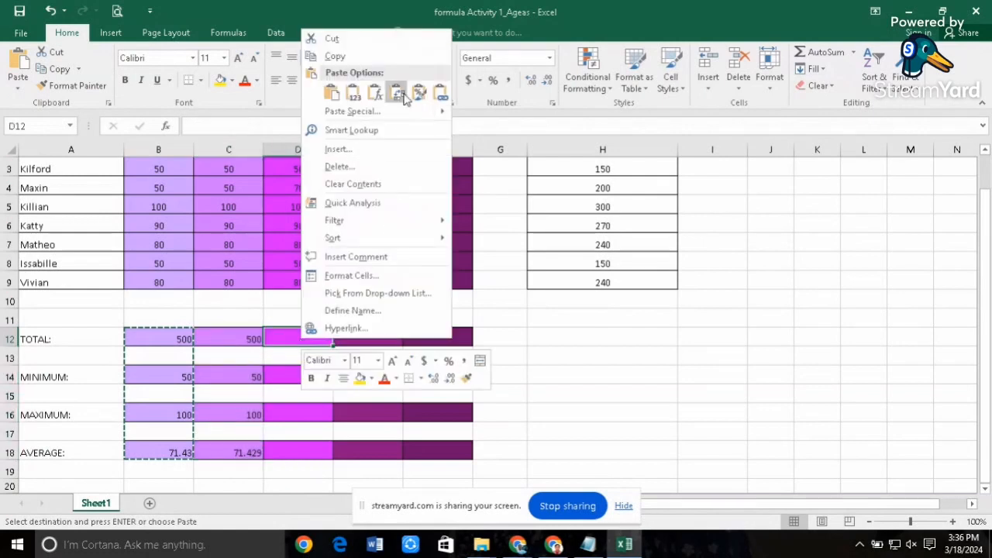
{"action": "left_click", "coordinate": [377, 94]}
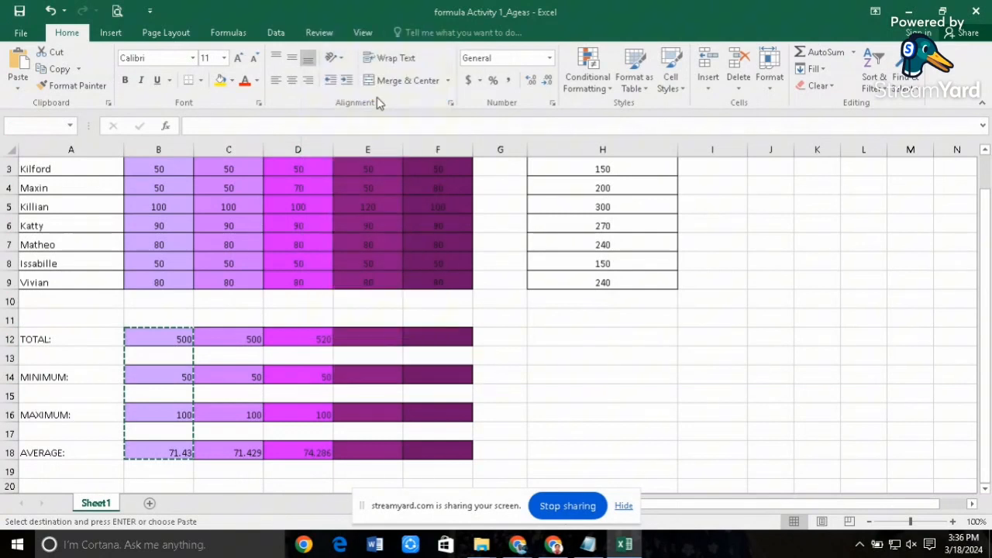
{"action": "right_click", "coordinate": [370, 340]}
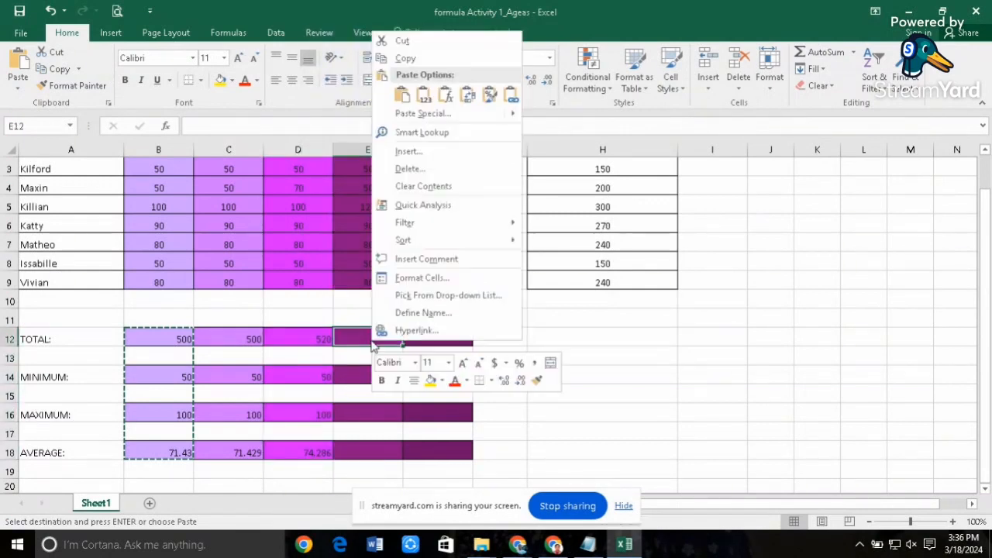
{"action": "left_click", "coordinate": [448, 96]}
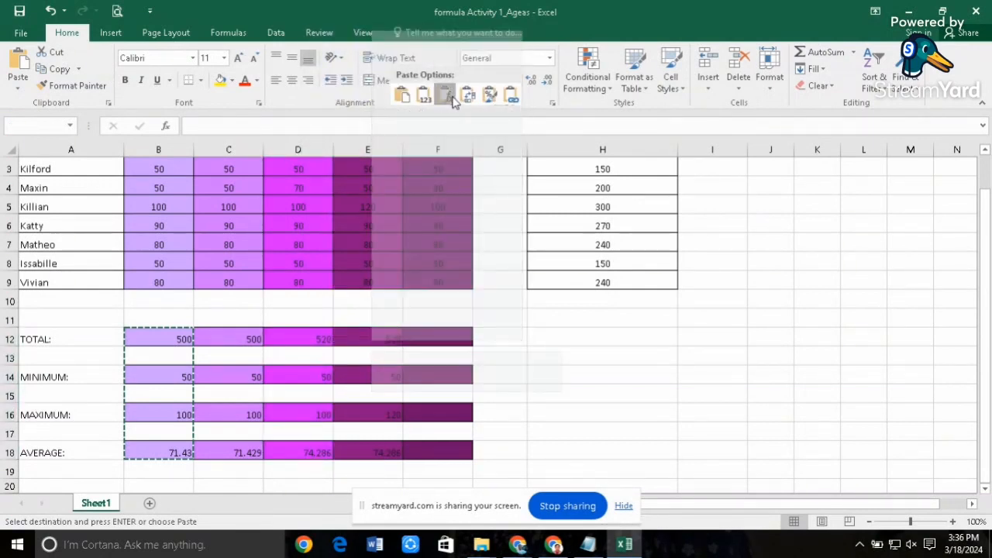
{"action": "left_click", "coordinate": [439, 338]}
{"action": "right_click", "coordinate": [438, 338]}
{"action": "left_click", "coordinate": [512, 98]}
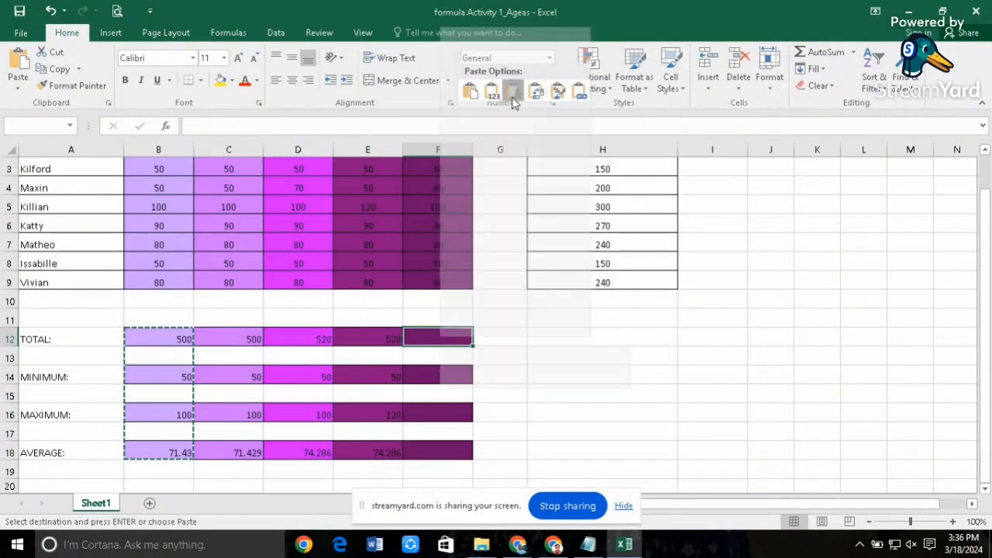
{"action": "left_click", "coordinate": [505, 352]}
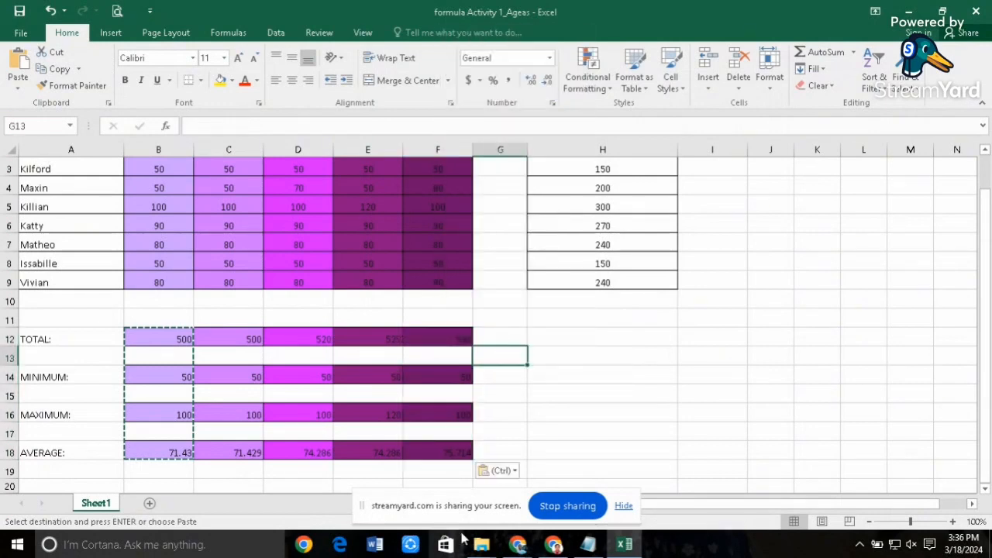
{"action": "left_click", "coordinate": [572, 411]}
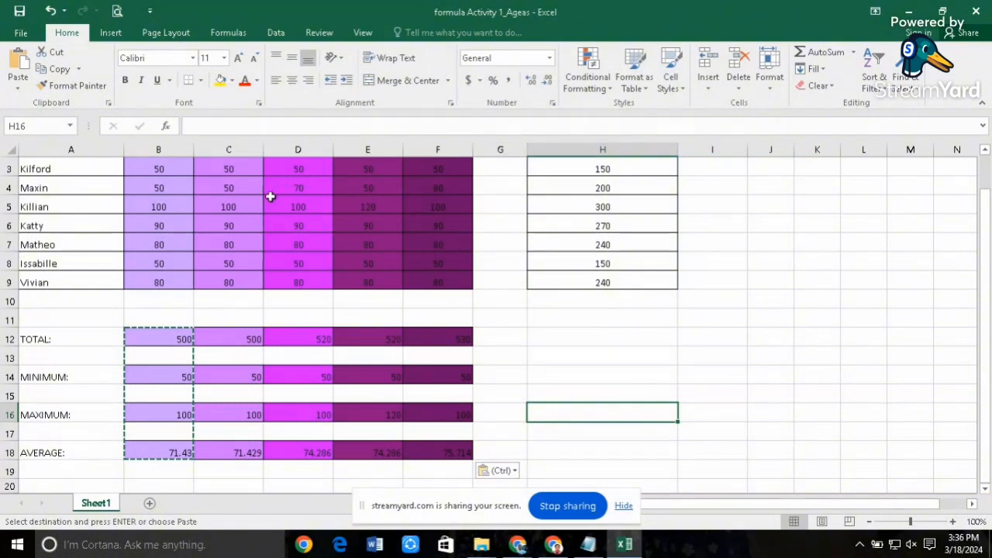
Change the Tuesday amount in C5 to 92
{"action": "left_click", "coordinate": [232, 208]}
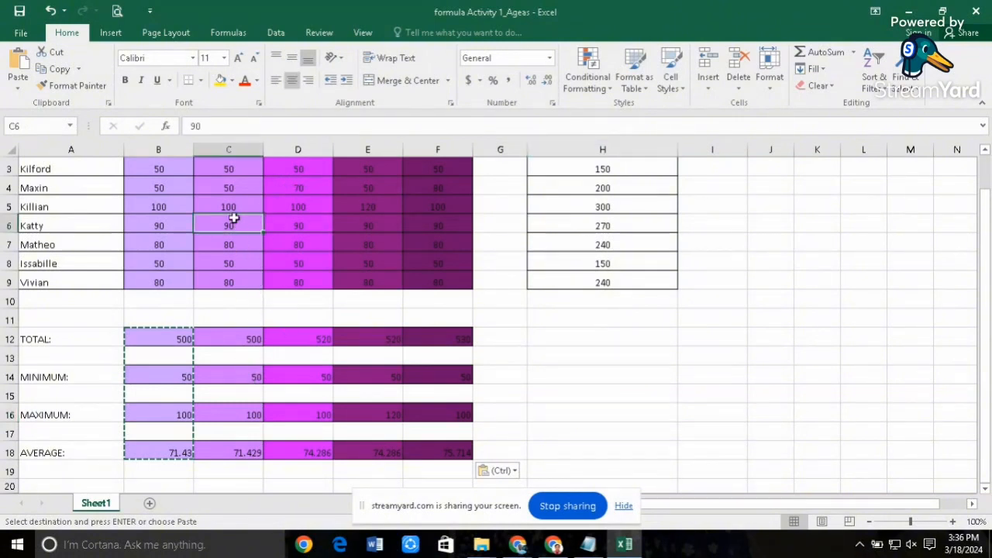
{"action": "type", "text": "9"}
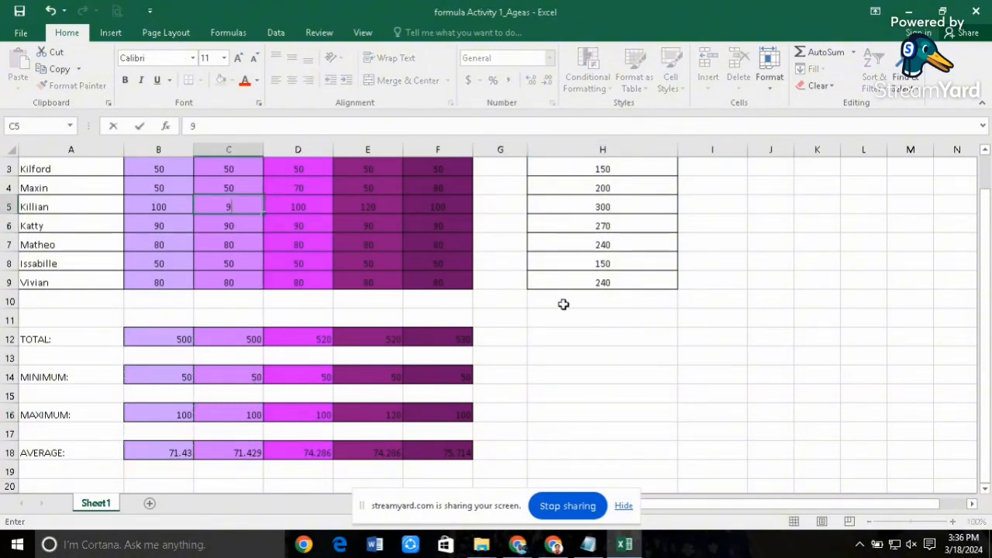
{"action": "key", "text": "Return"}
{"action": "key", "text": "Down"}
{"action": "key", "text": "Down"}
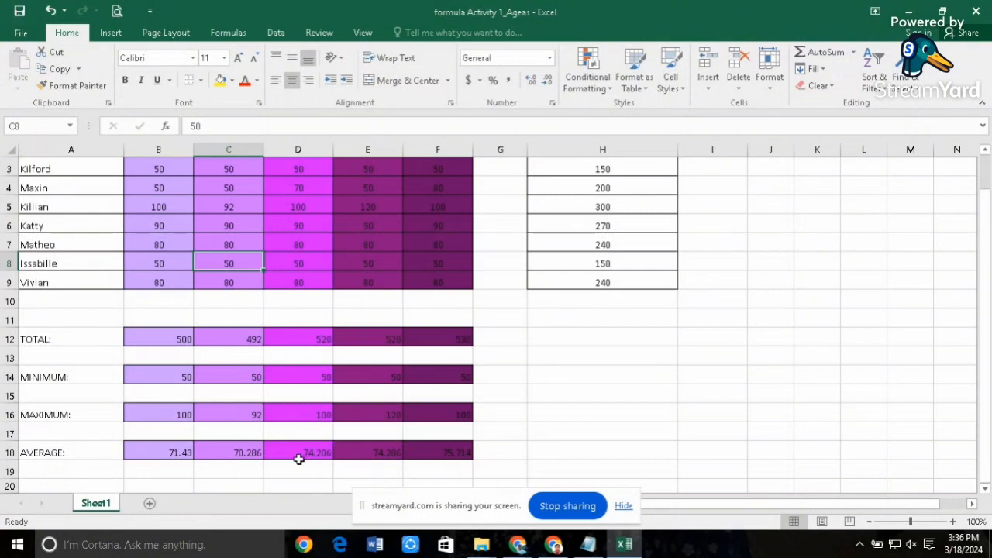
Reduce the Tuesday to Friday averages in C18, D18, E18 and F18 to two decimal places
{"action": "left_click", "coordinate": [248, 452]}
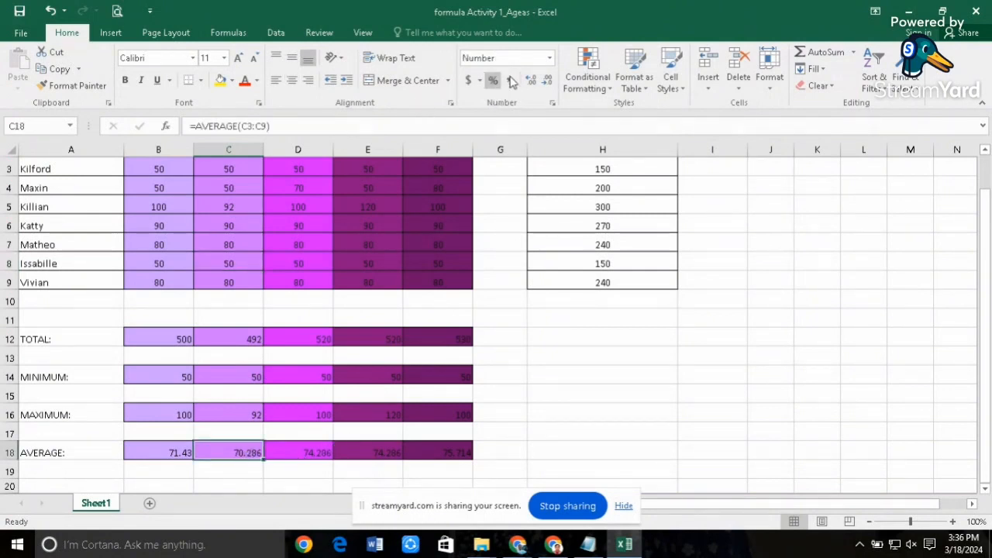
{"action": "left_click", "coordinate": [547, 80]}
{"action": "left_click", "coordinate": [317, 452]}
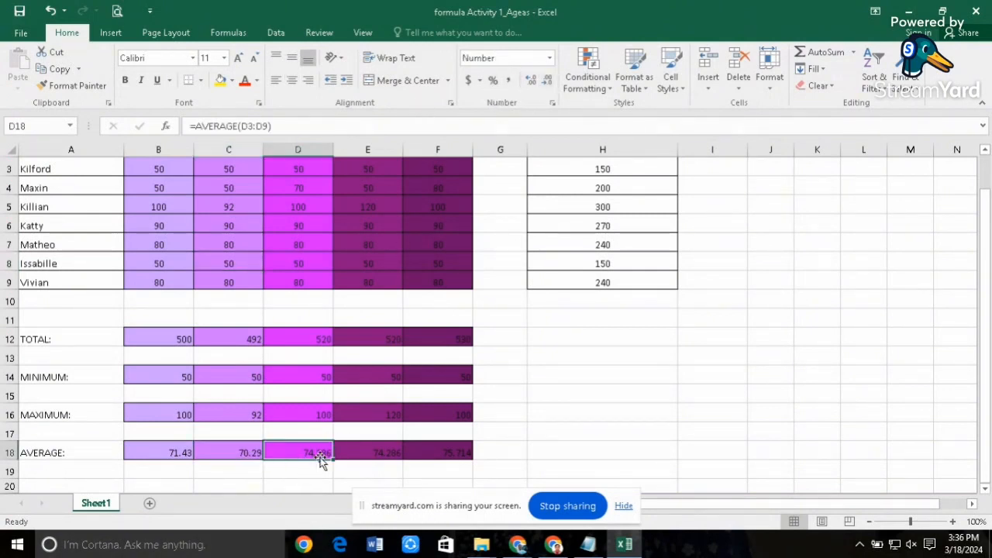
{"action": "left_click", "coordinate": [546, 80]}
{"action": "left_click", "coordinate": [385, 454]}
{"action": "left_click", "coordinate": [547, 80]}
{"action": "left_click", "coordinate": [460, 449]}
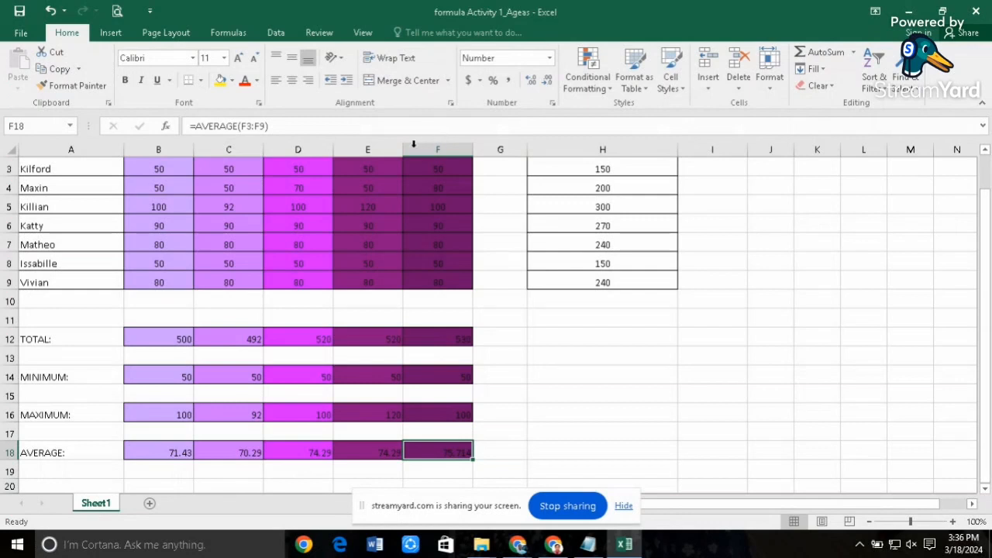
{"action": "left_click", "coordinate": [546, 80]}
Change the Wednesday amount in D5 to 73 and the Thursday amount in E5 to 78
{"action": "left_click", "coordinate": [300, 213]}
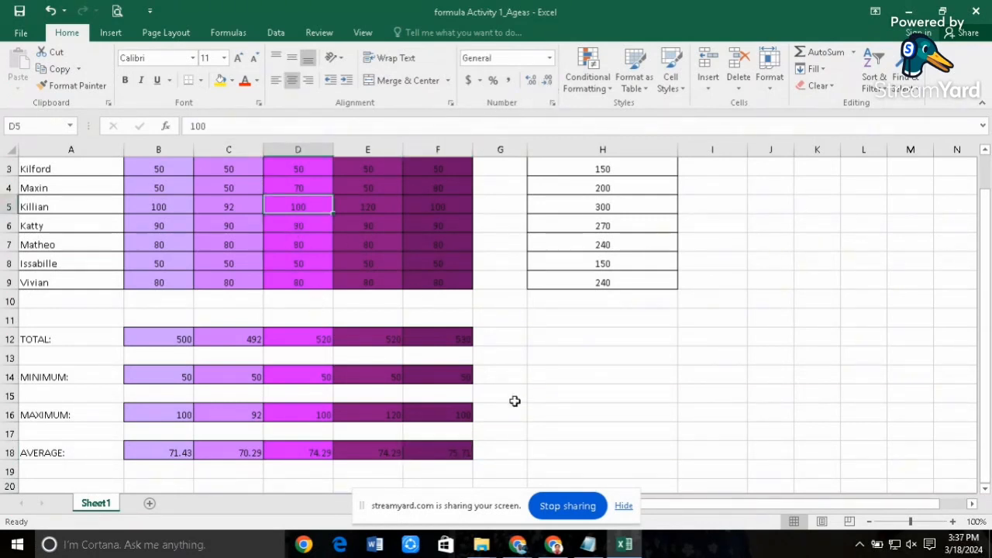
{"action": "type", "text": "0"}
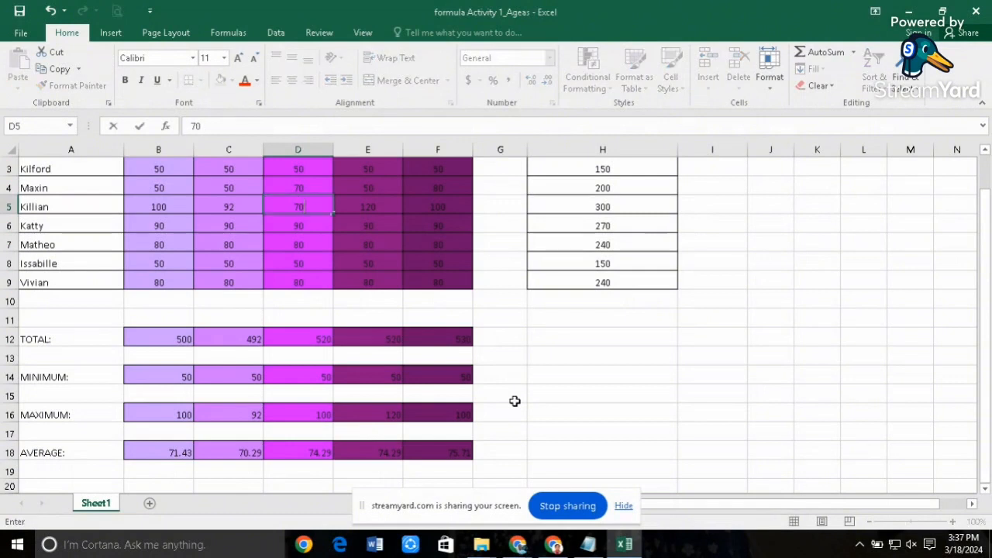
{"action": "key", "text": "BackSpace"}
{"action": "type", "text": "3"}
{"action": "key", "text": "Tab"}
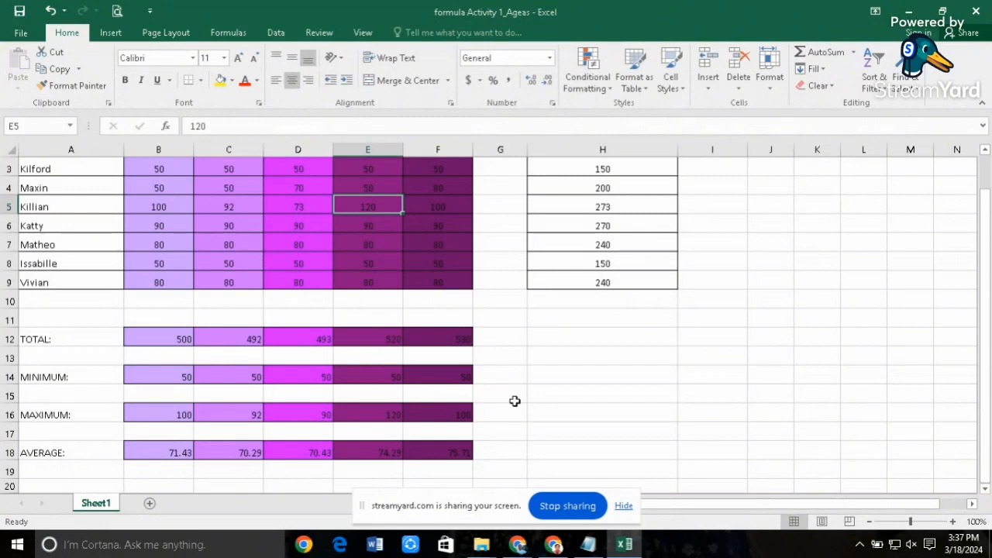
{"action": "type", "text": "7"}
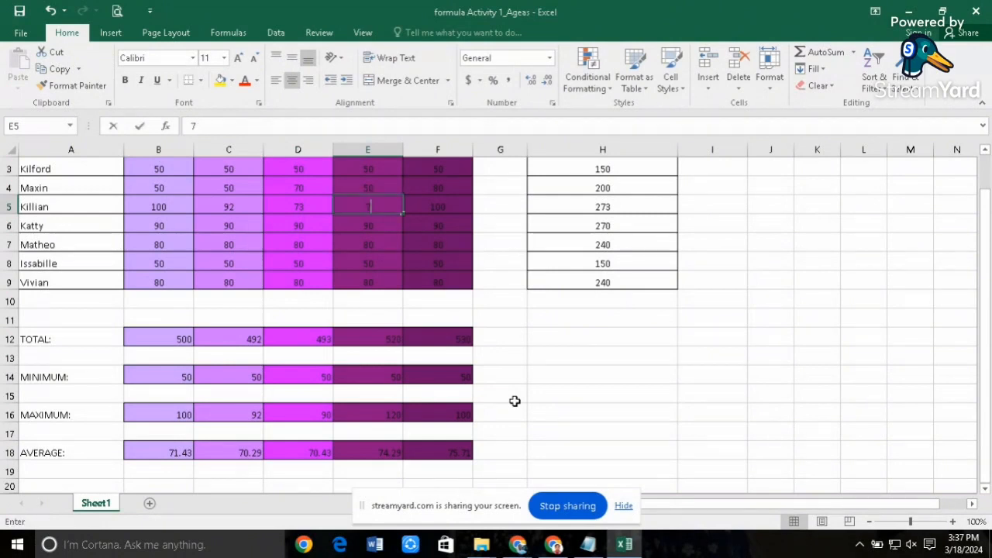
{"action": "type", "text": "8"}
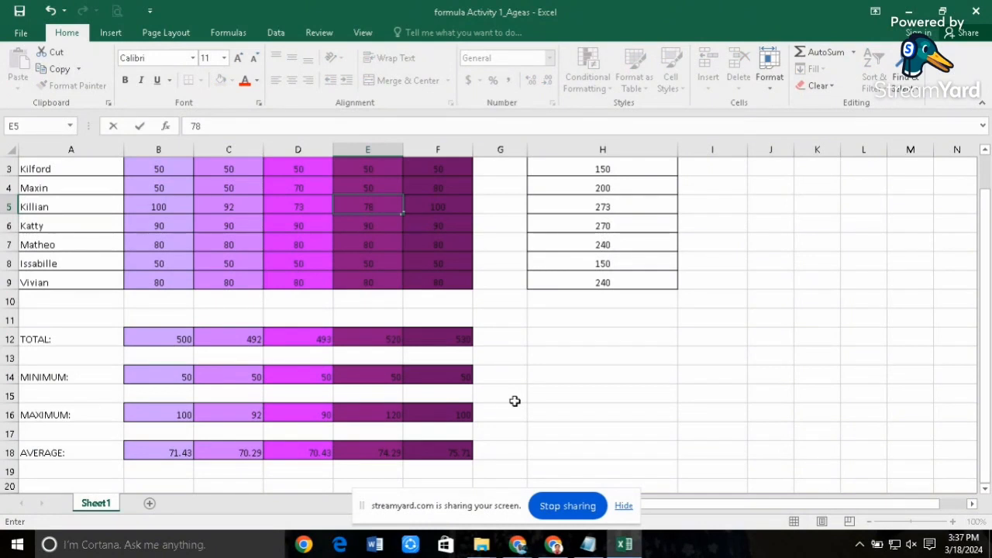
{"action": "key", "text": "Tab"}
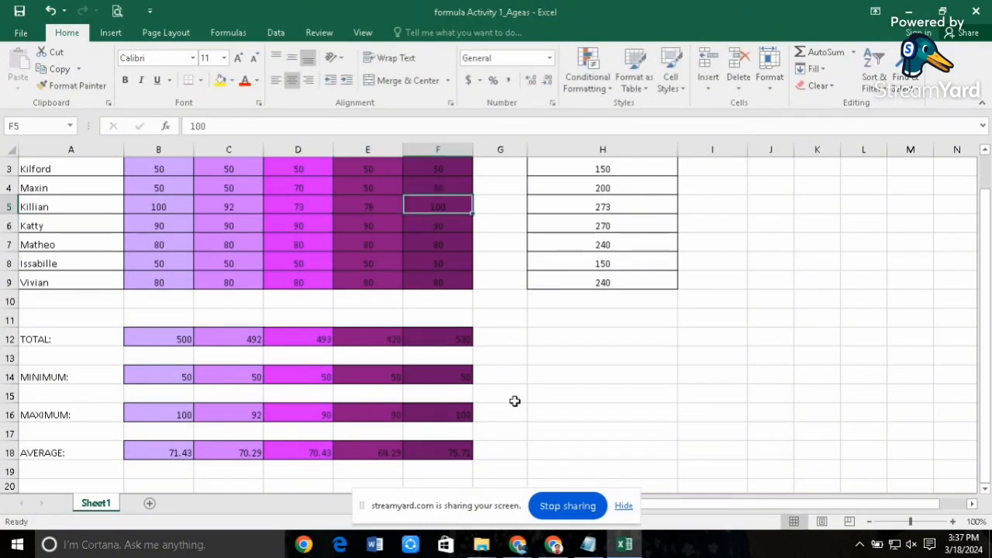
Change the Friday amount in F5 to 55
{"action": "type", "text": "5"}
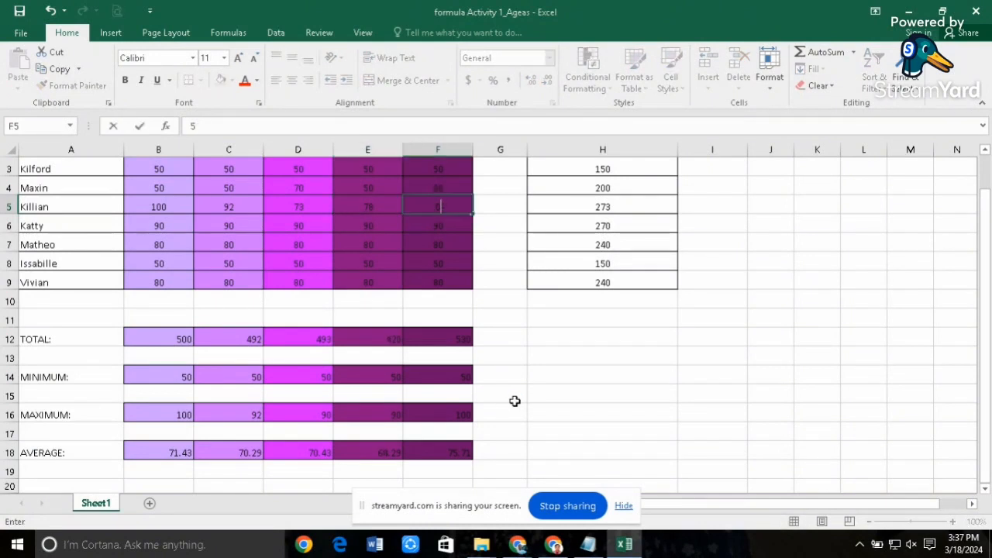
{"action": "type", "text": "5"}
{"action": "key", "text": "Return"}
{"action": "key", "text": "Down"}
{"action": "key", "text": "Down"}
Review the weekday total, minimum, maximum and average rows and the TOTAL BAON FOR MWF column
{"action": "scroll", "coordinate": [302, 452], "scroll_direction": "up", "scroll_amount": 1}
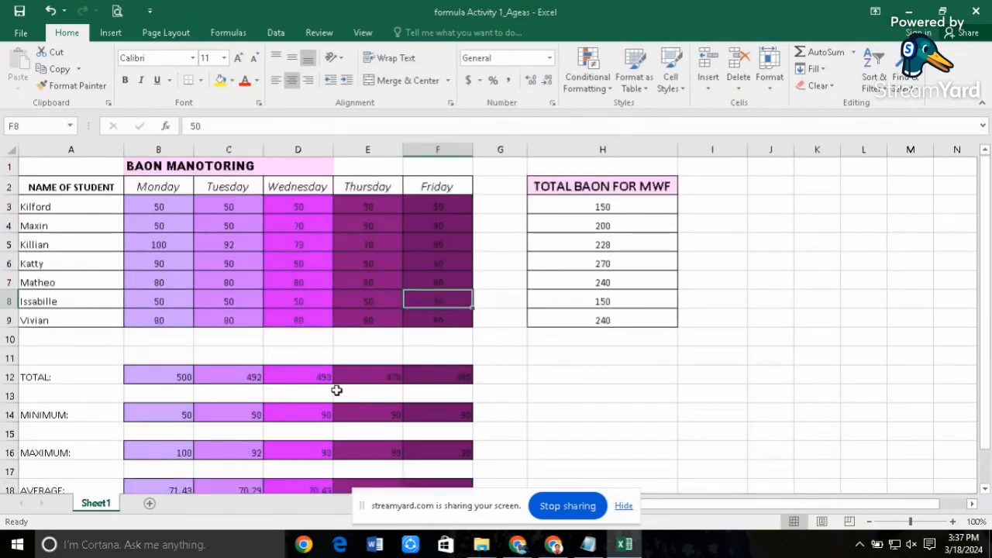
{"action": "scroll", "coordinate": [613, 400], "scroll_direction": "down", "scroll_amount": 1}
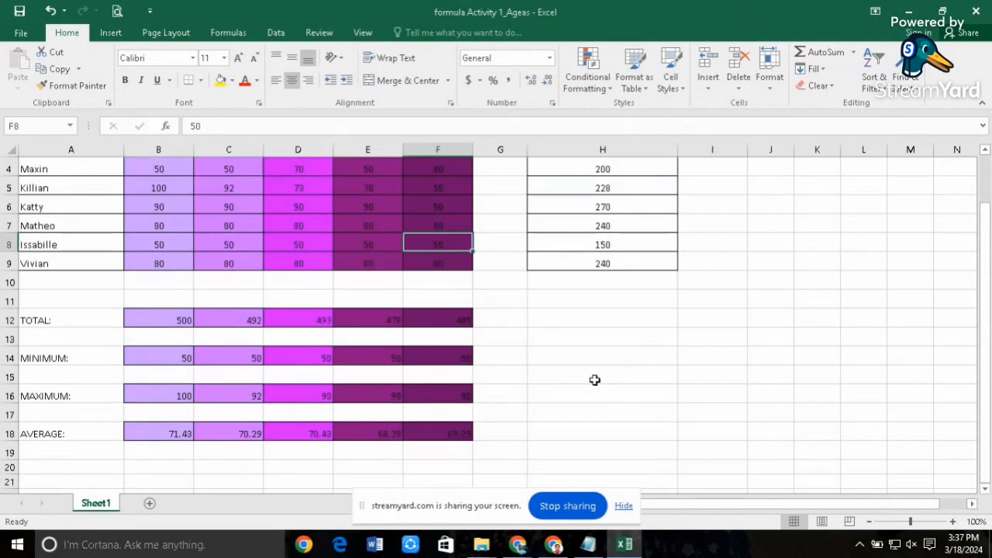
{"action": "left_click", "coordinate": [594, 379]}
{"action": "scroll", "coordinate": [594, 379], "scroll_direction": "up", "scroll_amount": 1}
{"action": "left_click", "coordinate": [593, 379]}
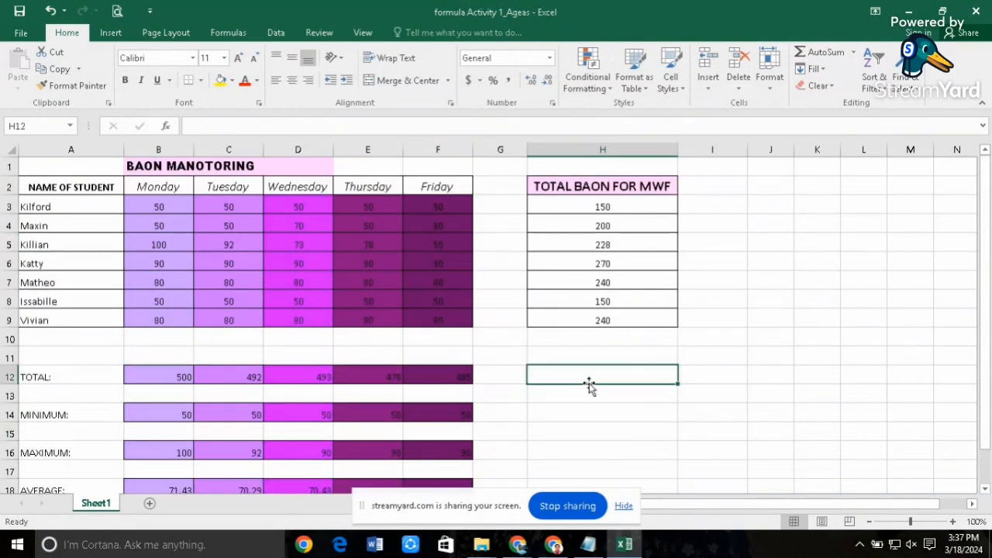
{"action": "scroll", "coordinate": [555, 376], "scroll_direction": "down", "scroll_amount": 1}
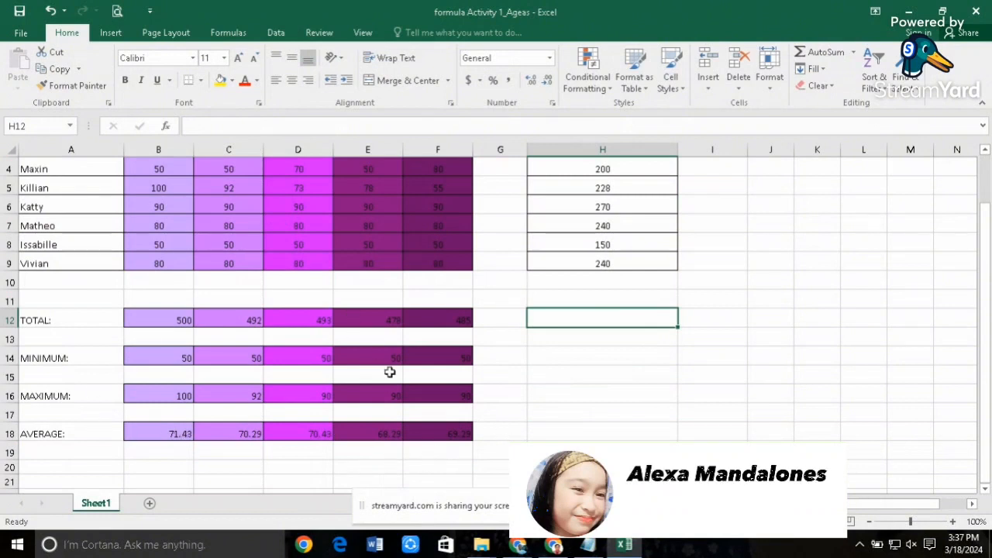
{"action": "left_click", "coordinate": [580, 408]}
{"action": "scroll", "coordinate": [394, 363], "scroll_direction": "up", "scroll_amount": 1}
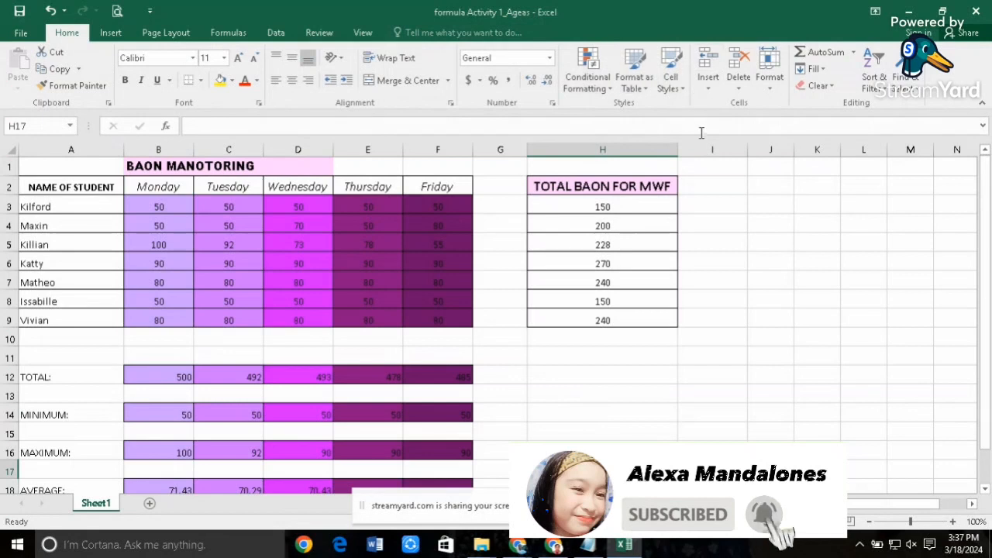
{"action": "scroll", "coordinate": [528, 388], "scroll_direction": "down", "scroll_amount": 1}
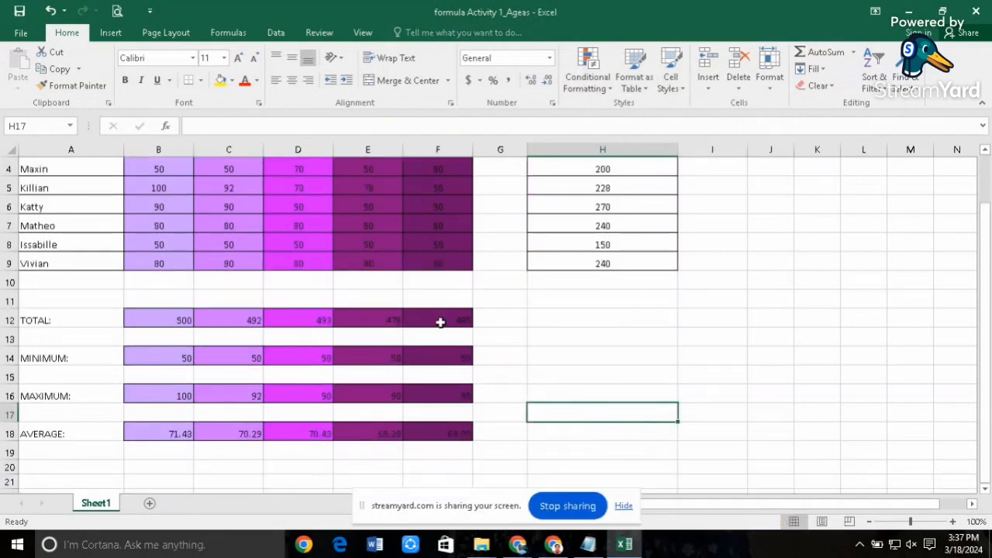
{"action": "left_click", "coordinate": [567, 505]}
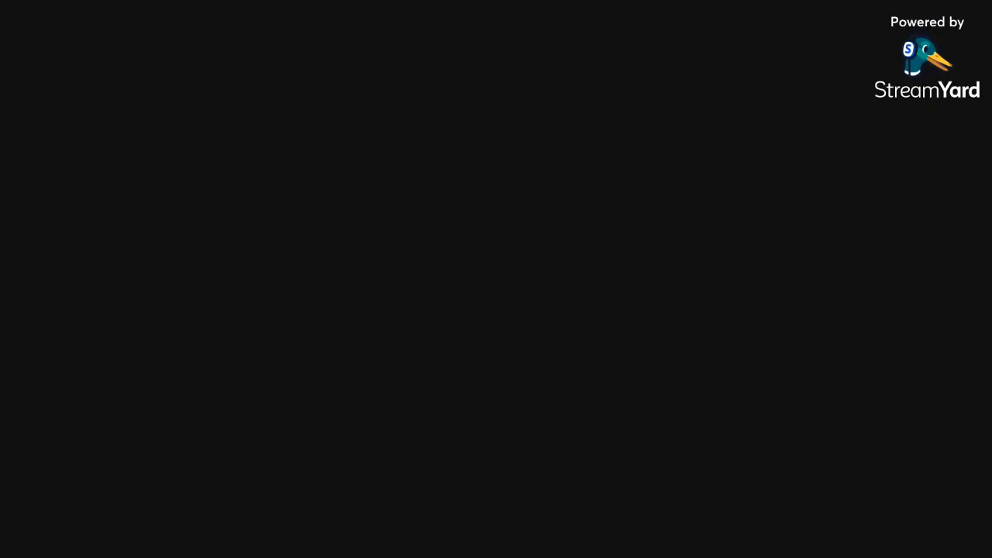